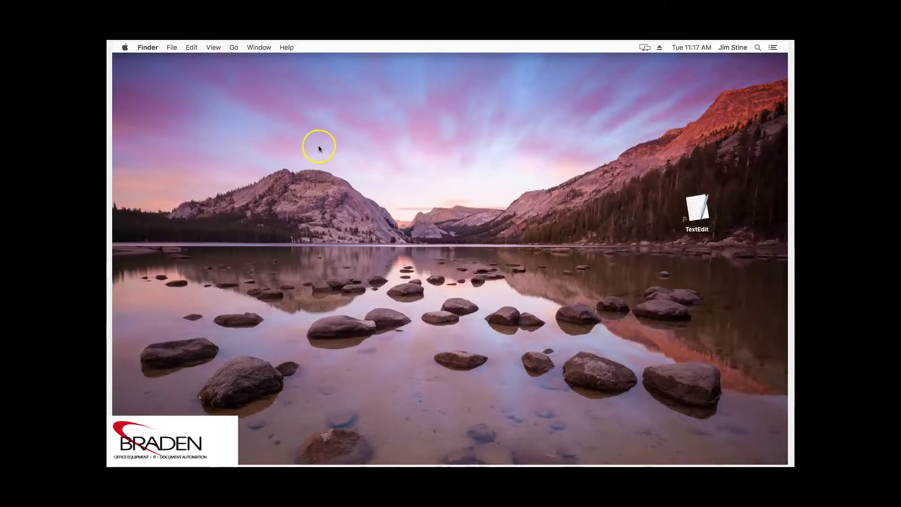
Make a new folder on the desktop and name it 'scans'.
{"action": "right_click", "coordinate": [320, 184]}
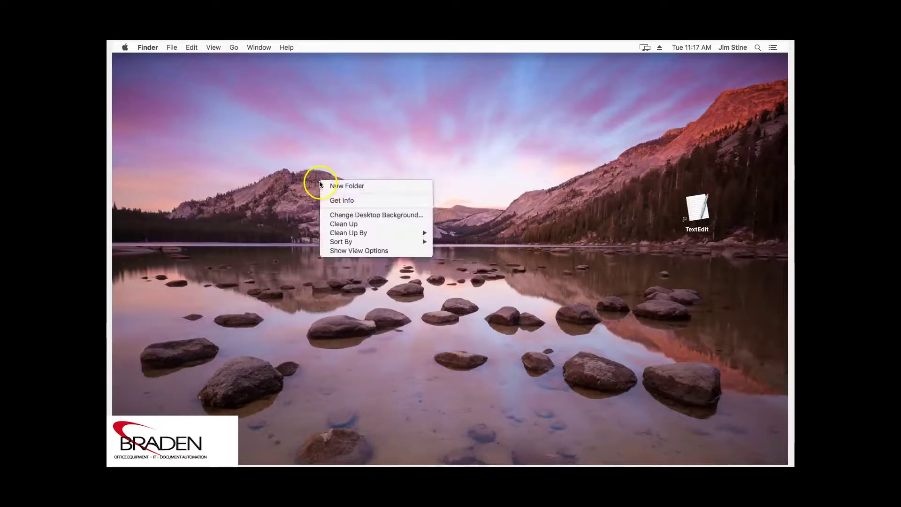
{"action": "left_click", "coordinate": [343, 187]}
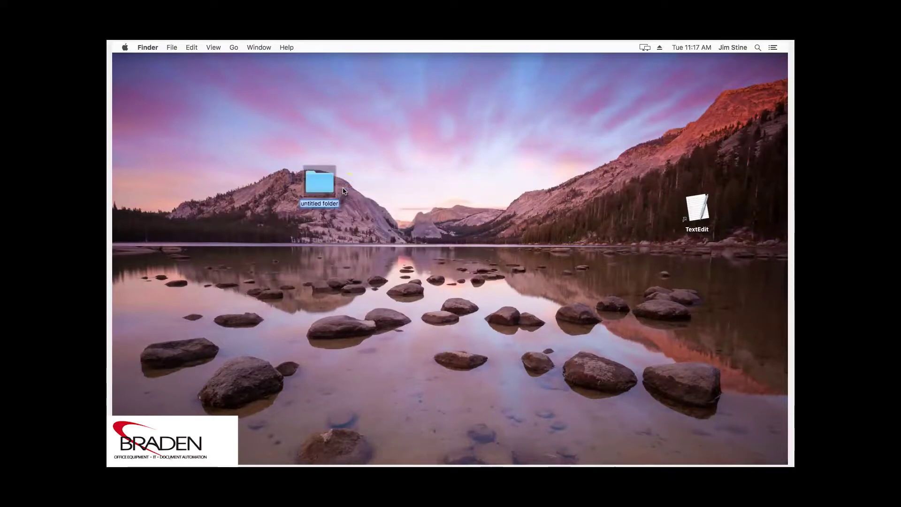
{"action": "type", "text": "scans"}
{"action": "key", "text": "Return"}
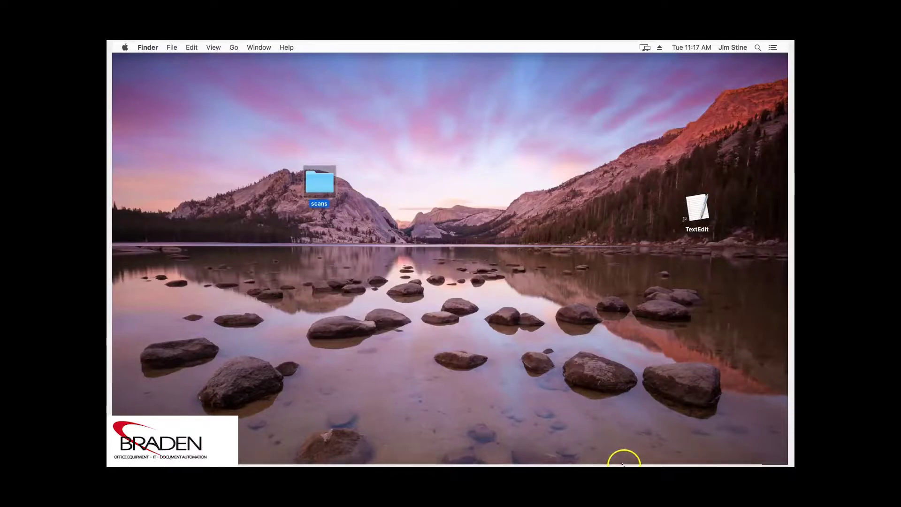
Open Users & Groups and unlock it with the administrator password.
{"action": "left_click", "coordinate": [619, 447]}
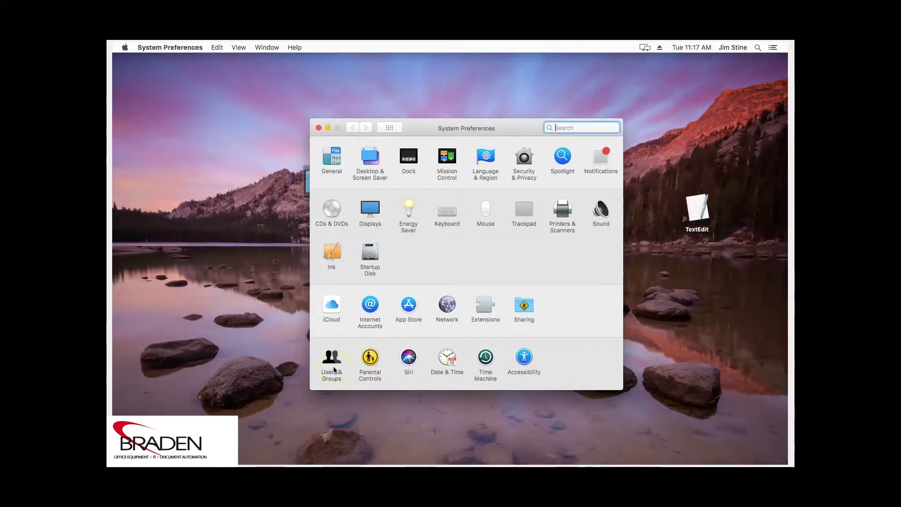
{"action": "left_click", "coordinate": [334, 369]}
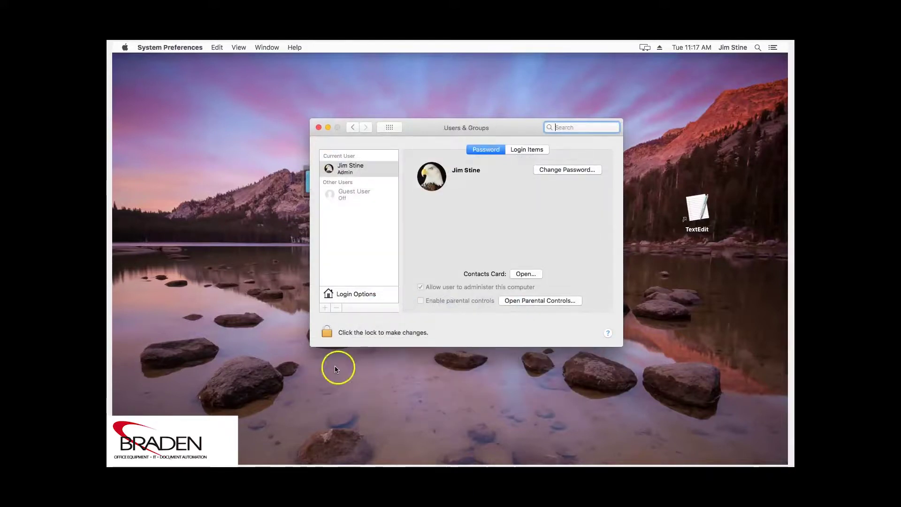
{"action": "left_click", "coordinate": [327, 333]}
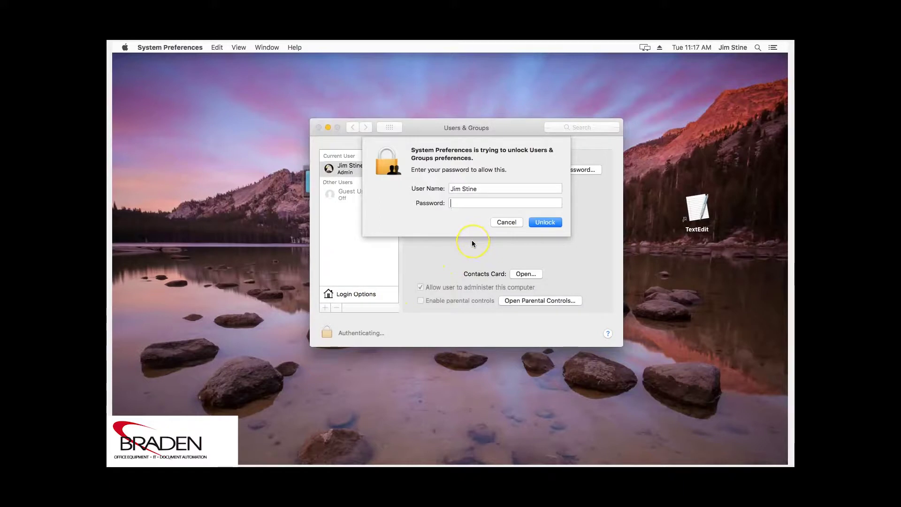
{"action": "type", "text": "•••••••••"}
{"action": "key", "text": "Return"}
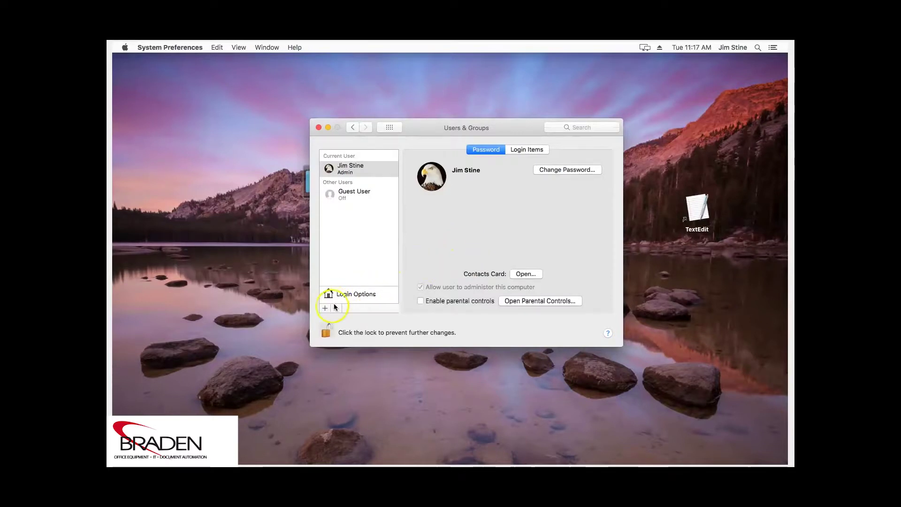
Add a new user with full name 'copier', entering and verifying its password.
{"action": "left_click", "coordinate": [325, 308]}
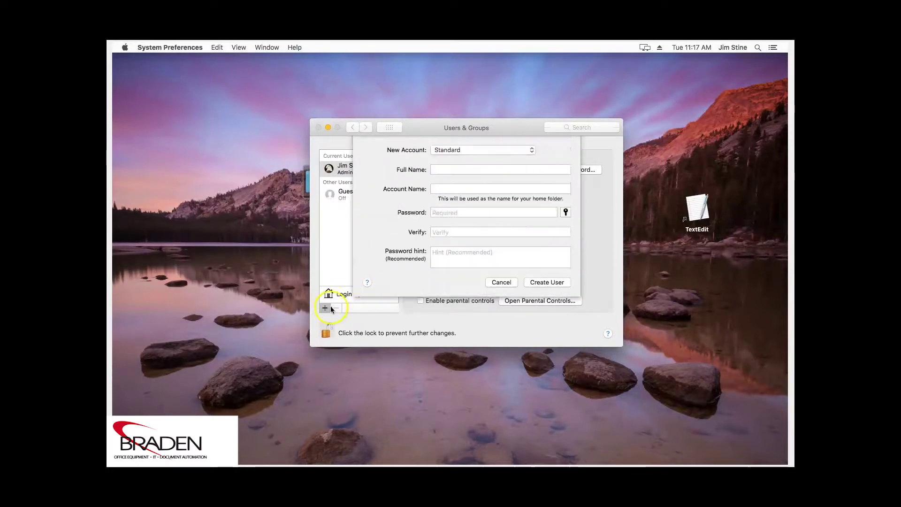
{"action": "type", "text": "copier"}
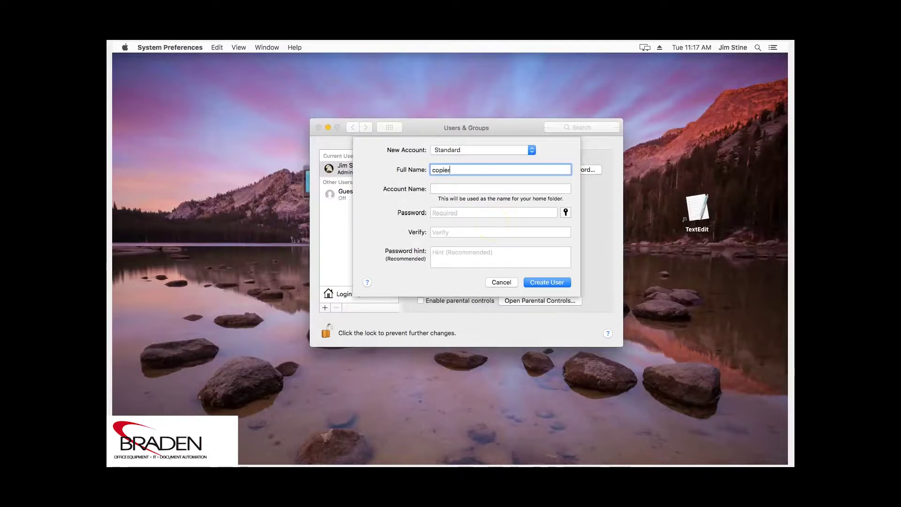
{"action": "key", "text": "Tab"}
{"action": "key", "text": "Tab"}
{"action": "type", "text": "•"}
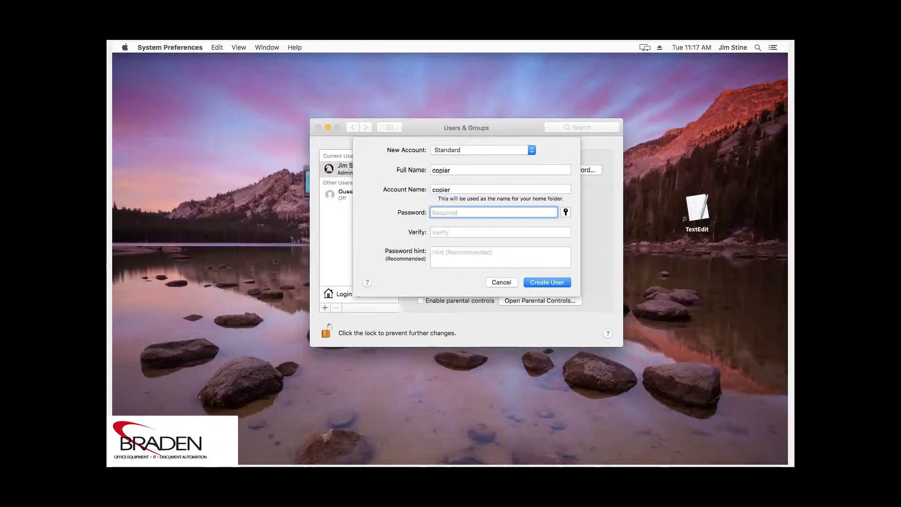
{"action": "type", "text": "•••"}
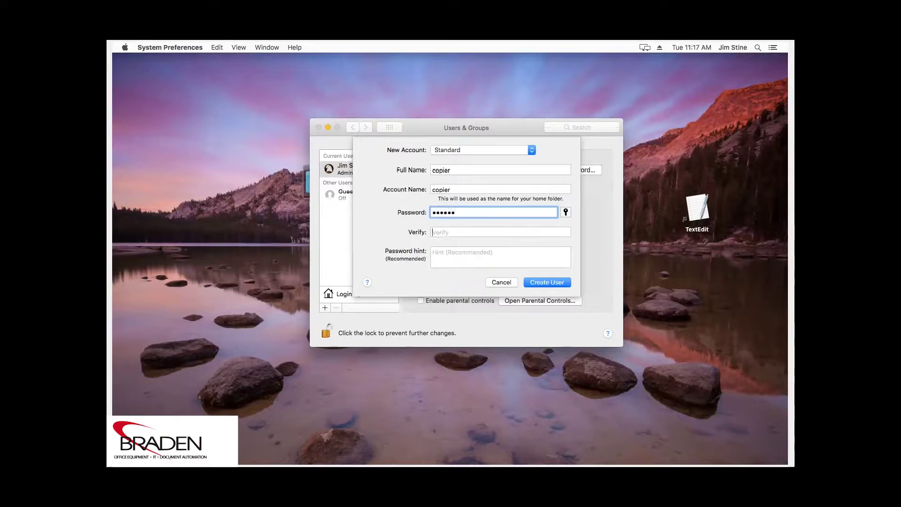
{"action": "key", "text": "Tab"}
{"action": "type", "text": "•••"}
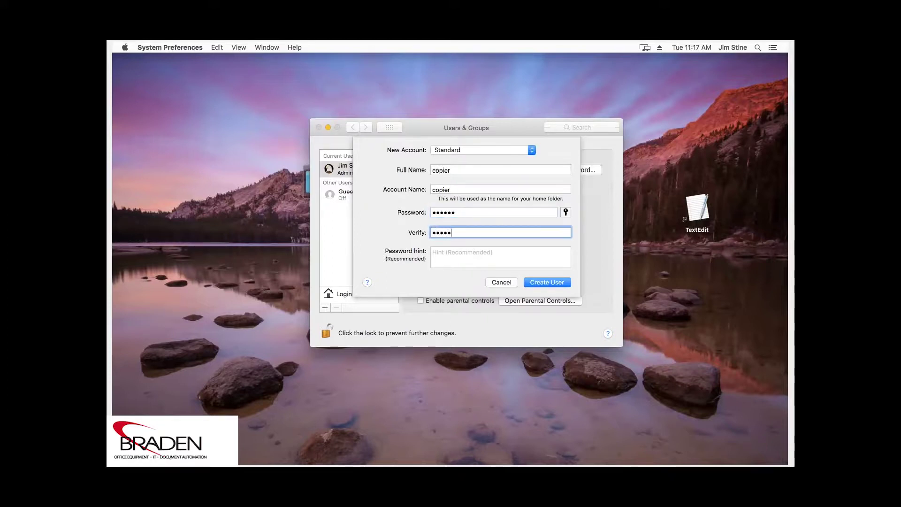
{"action": "type", "text": "•••"}
Add a password hint, create the copier account, and lock the settings again.
{"action": "left_click", "coordinate": [478, 247]}
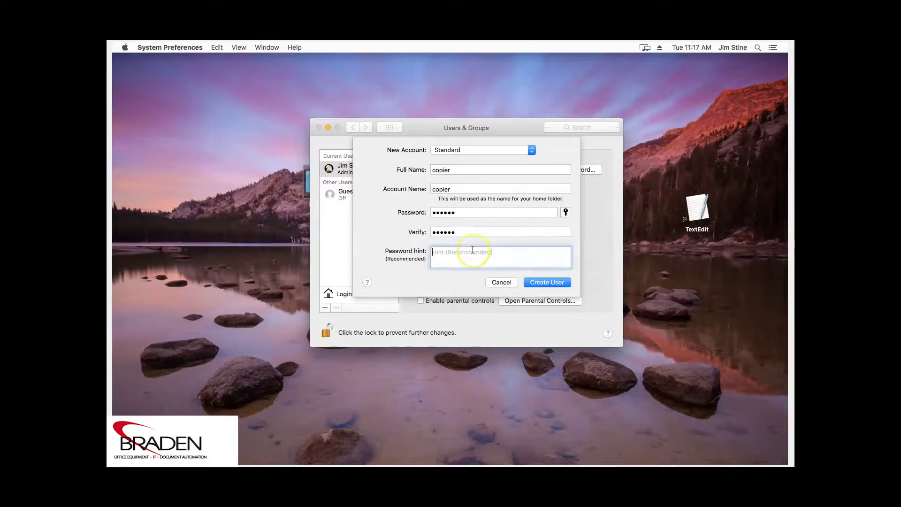
{"action": "type", "text": "copier"}
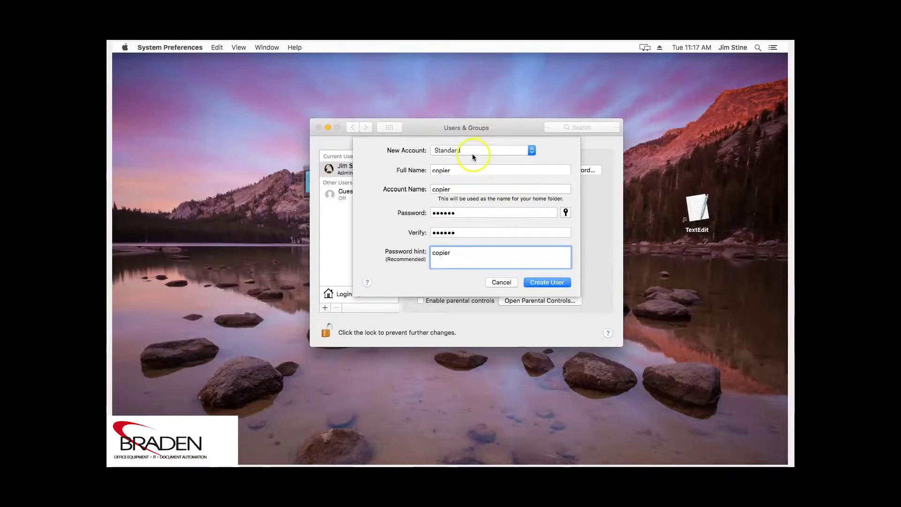
{"action": "left_click", "coordinate": [539, 261]}
{"action": "left_click", "coordinate": [545, 282]}
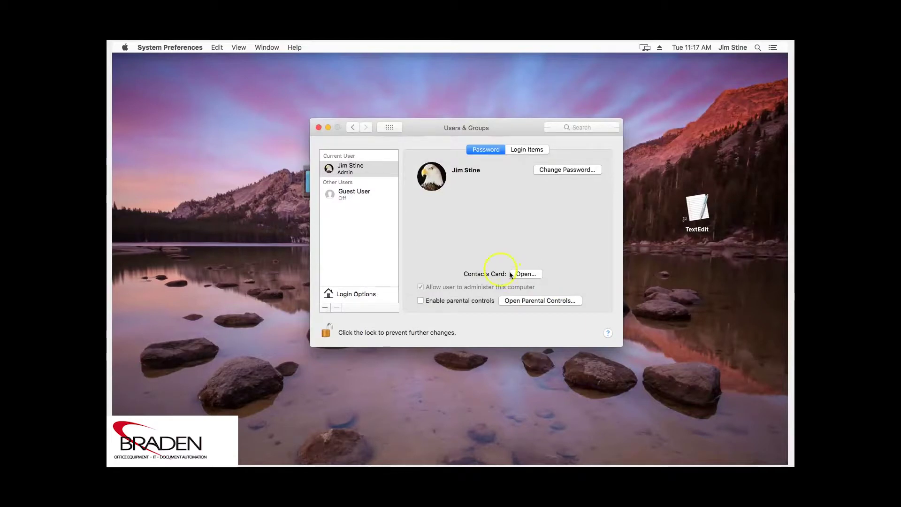
{"action": "left_click", "coordinate": [348, 194]}
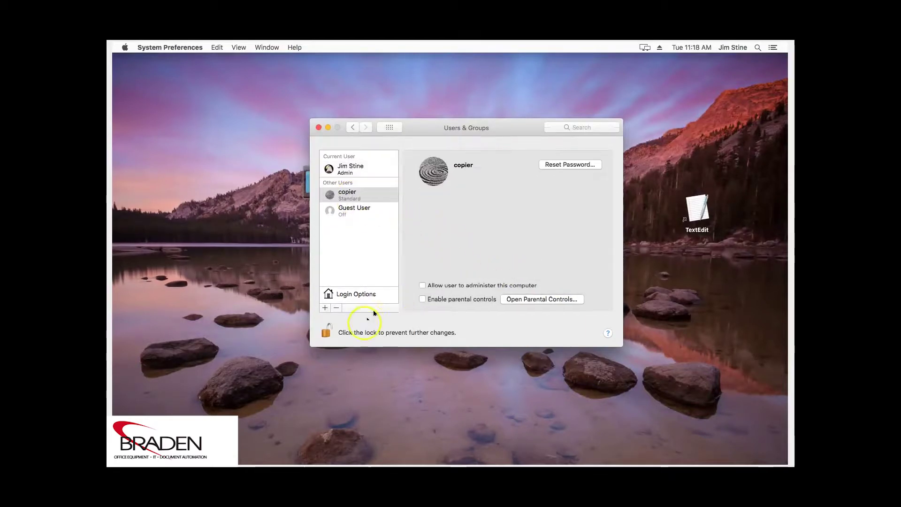
{"action": "left_click", "coordinate": [326, 331]}
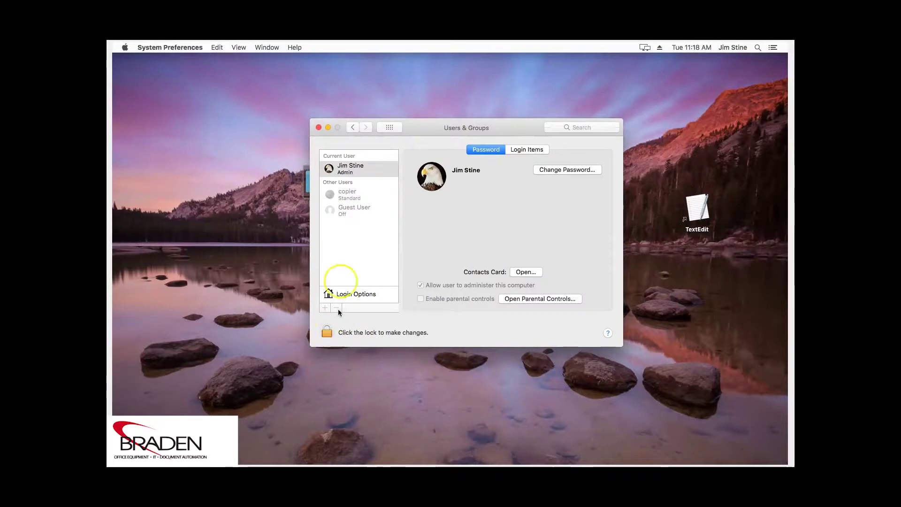
Add the Desktop's 'scans' folder to Sharing's Shared Folders list and select it.
{"action": "left_click", "coordinate": [353, 128]}
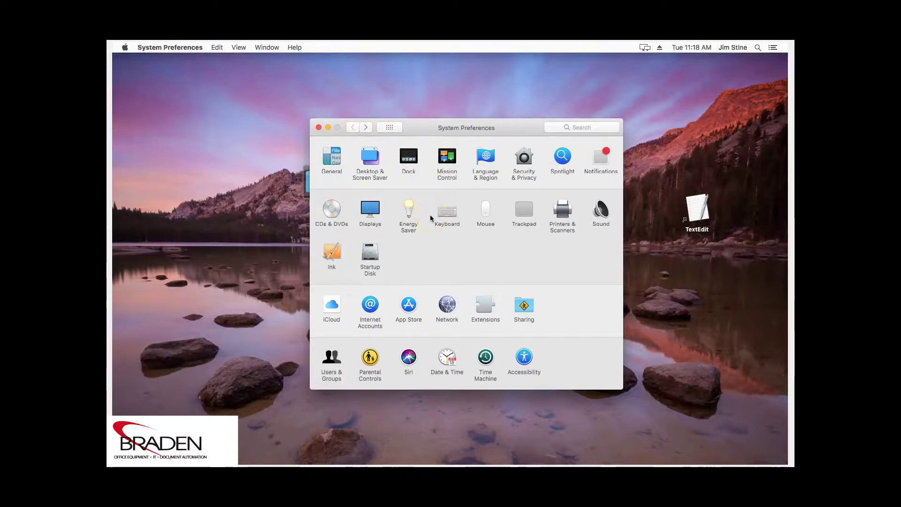
{"action": "left_click", "coordinate": [520, 306]}
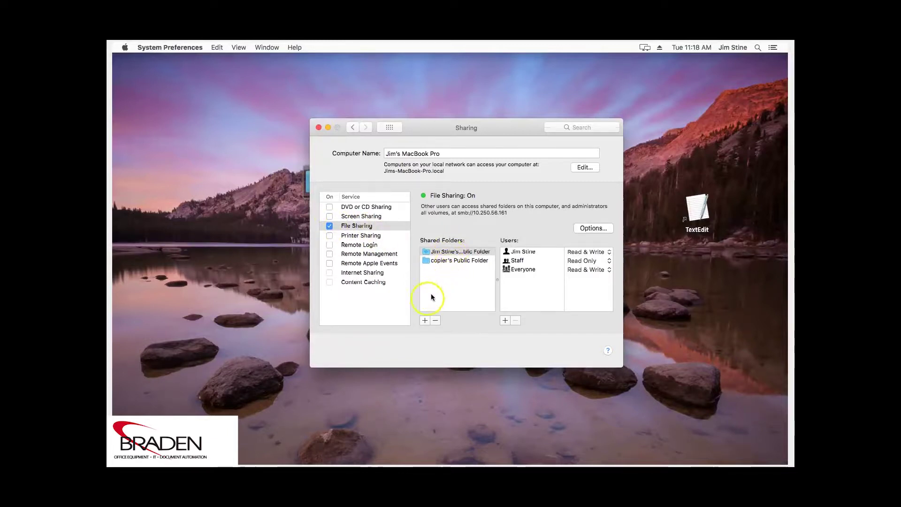
{"action": "left_click", "coordinate": [425, 321]}
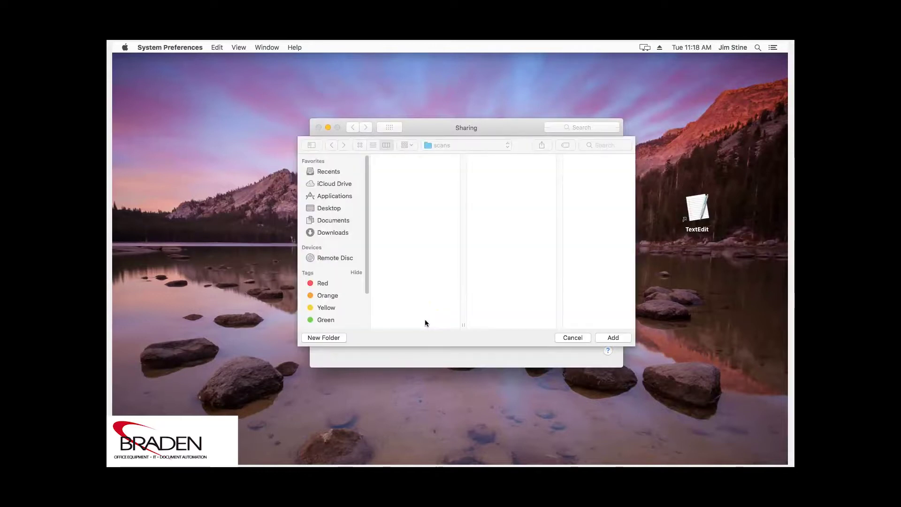
{"action": "left_click", "coordinate": [330, 208]}
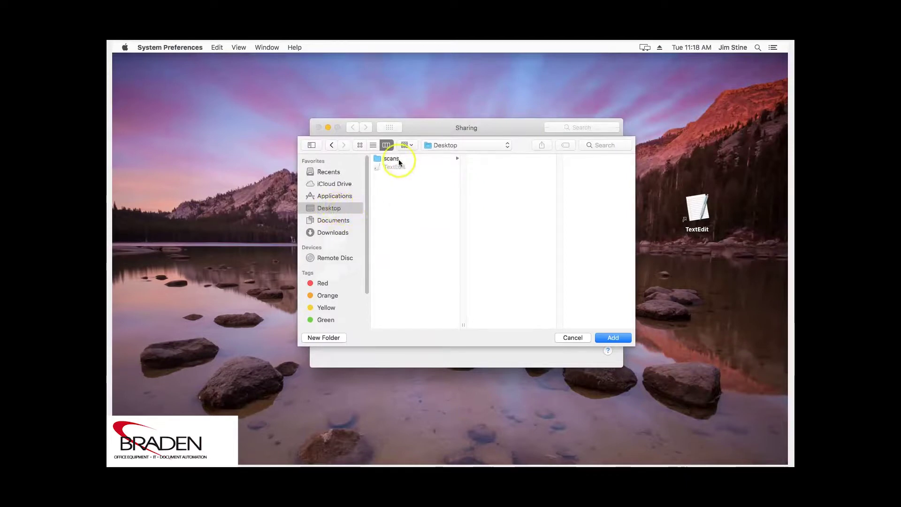
{"action": "left_click", "coordinate": [397, 160]}
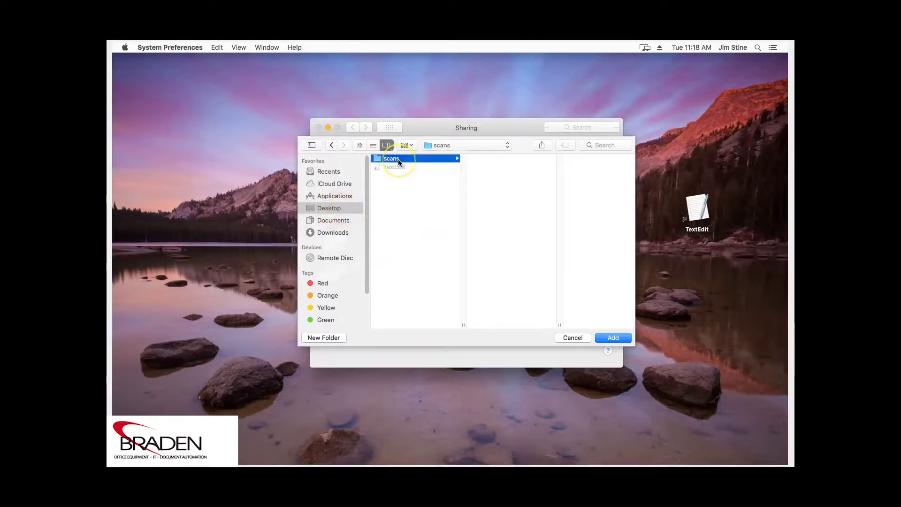
{"action": "left_click", "coordinate": [603, 338]}
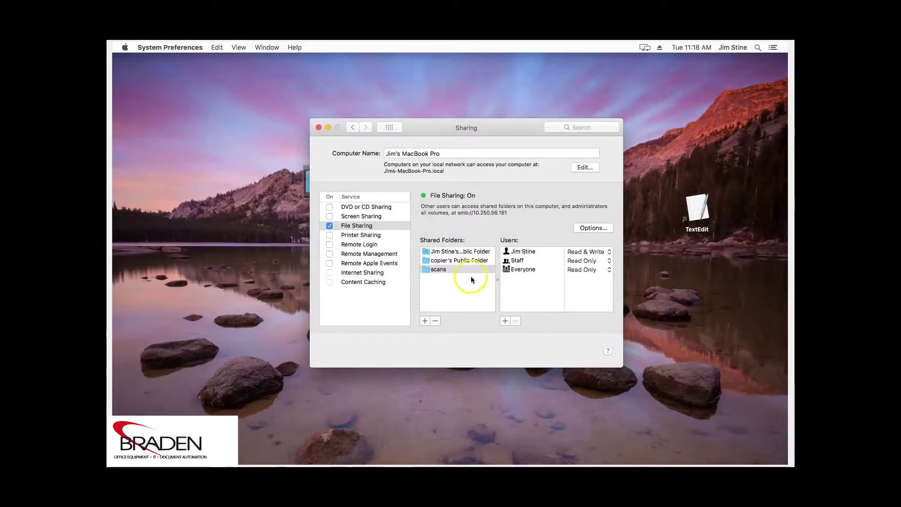
{"action": "left_click", "coordinate": [458, 271]}
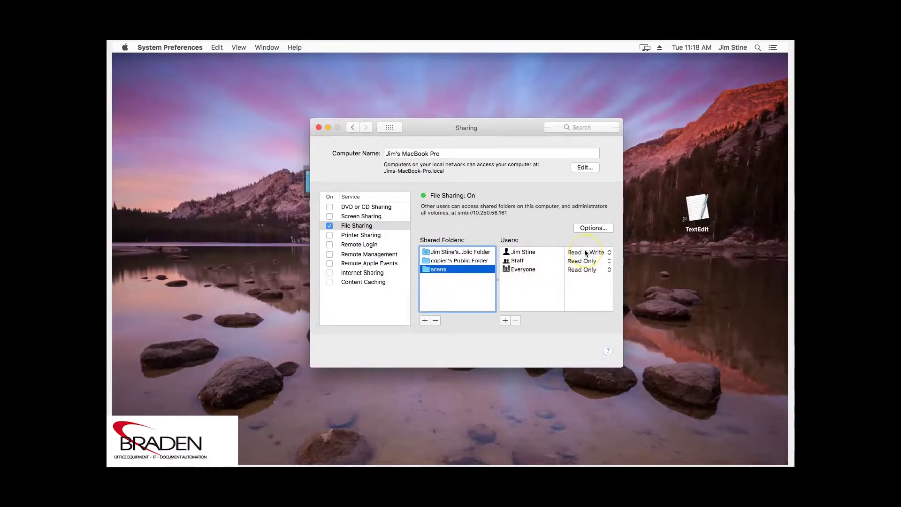
Add the copier user to the scans folder's users with Read & Write access.
{"action": "left_click", "coordinate": [505, 321]}
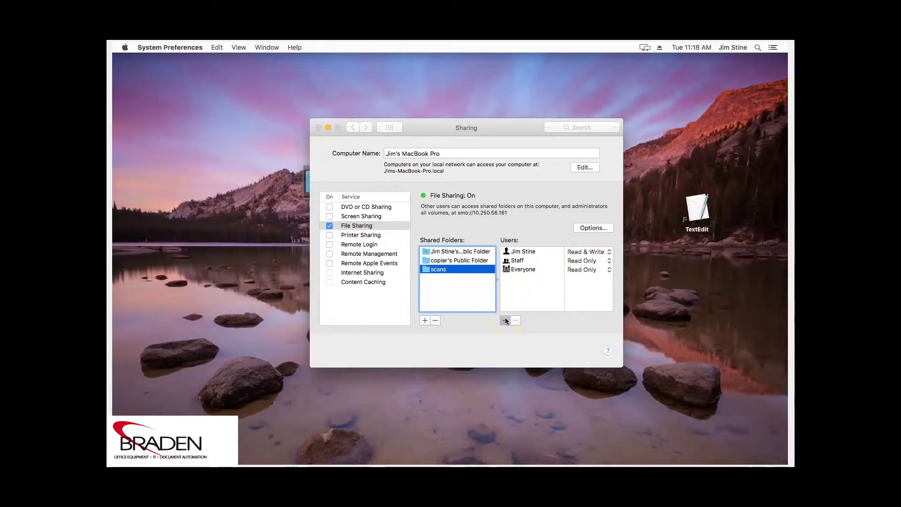
{"action": "left_click", "coordinate": [466, 170]}
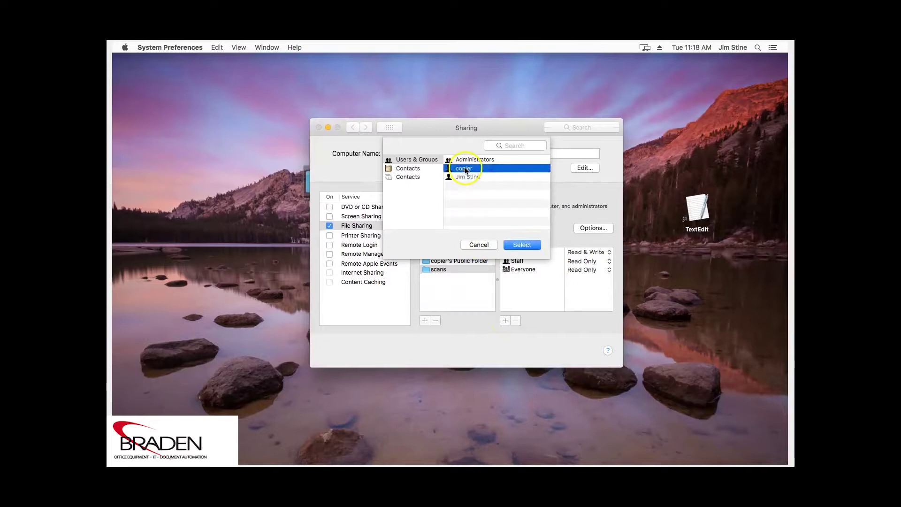
{"action": "left_click", "coordinate": [523, 245]}
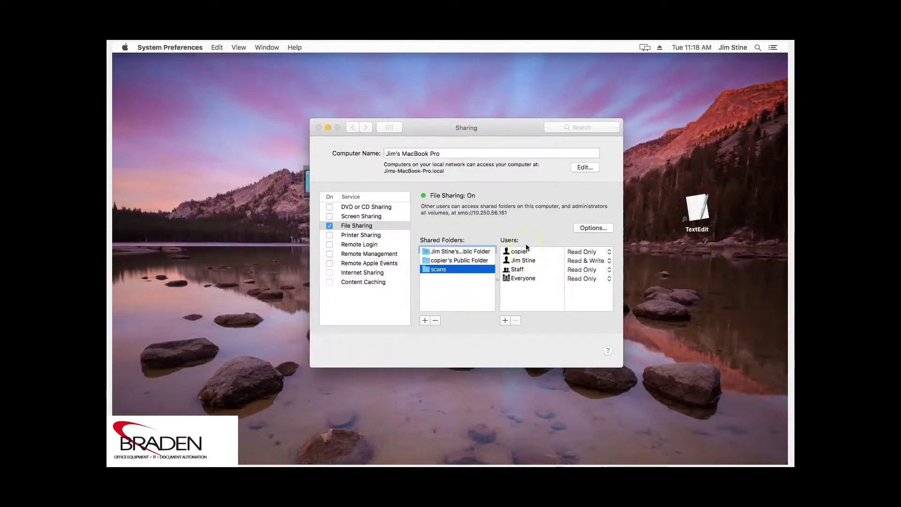
{"action": "left_click", "coordinate": [571, 255]}
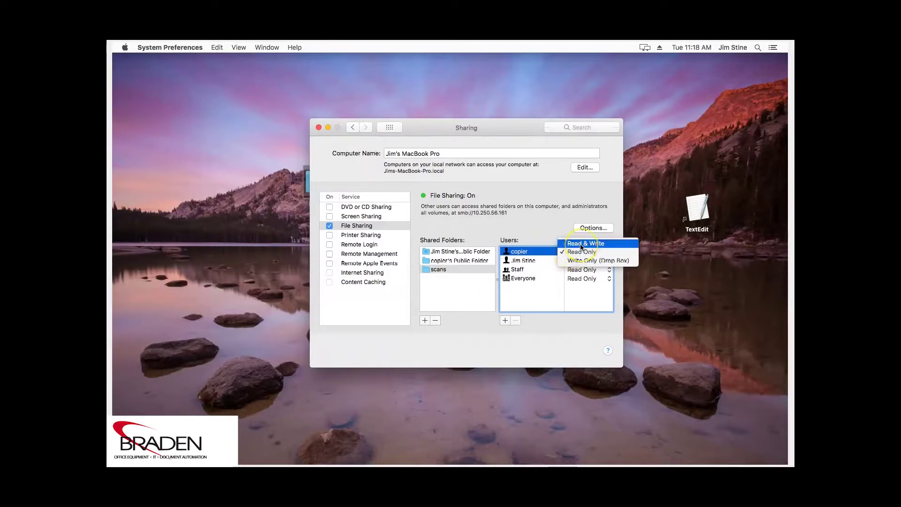
{"action": "left_click", "coordinate": [580, 245]}
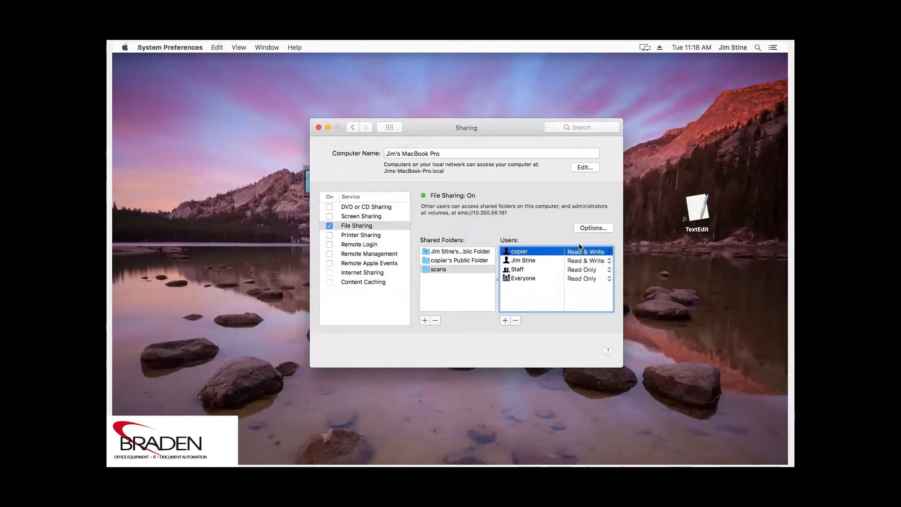
In sharing Options, tick copier under Windows File Sharing and enter its password.
{"action": "left_click", "coordinate": [589, 229]}
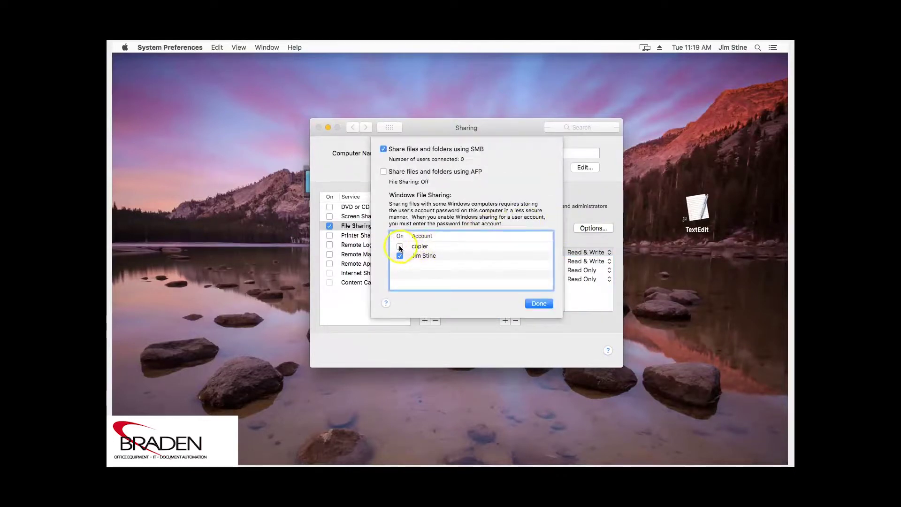
{"action": "left_click", "coordinate": [399, 247]}
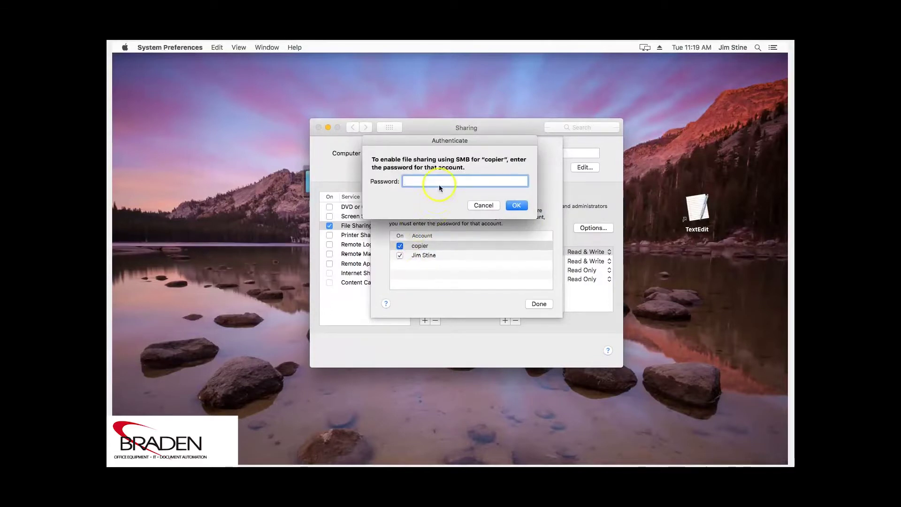
{"action": "type", "text": "***"}
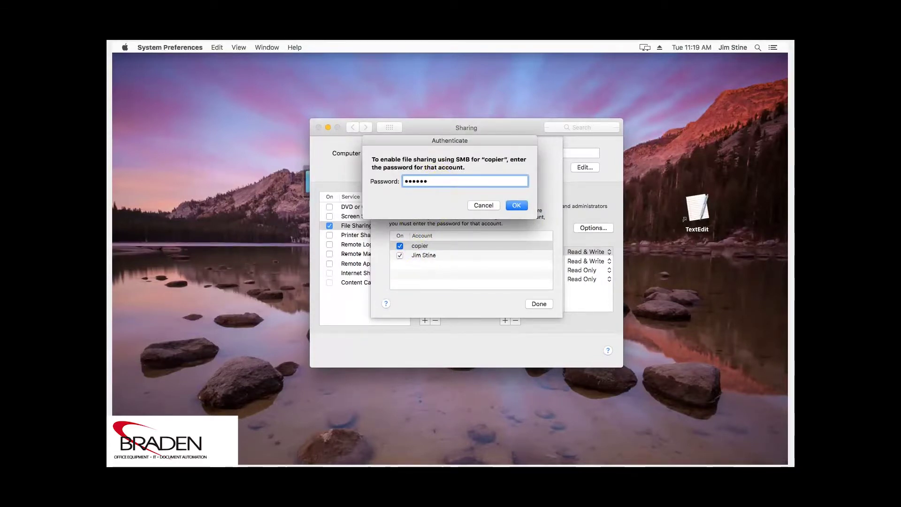
{"action": "left_click", "coordinate": [515, 207]}
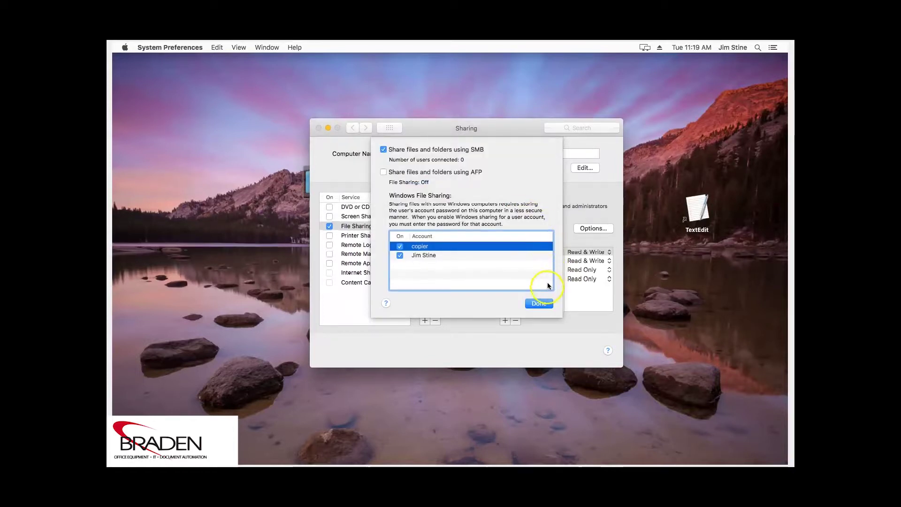
{"action": "left_click", "coordinate": [542, 302]}
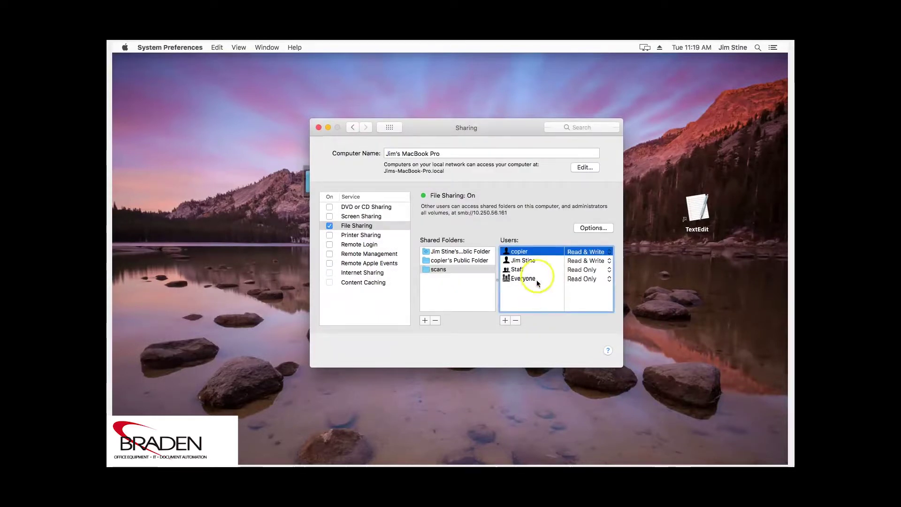
Apply the scans folder's permissions to all its enclosed items and confirm.
{"action": "left_click", "coordinate": [516, 253]}
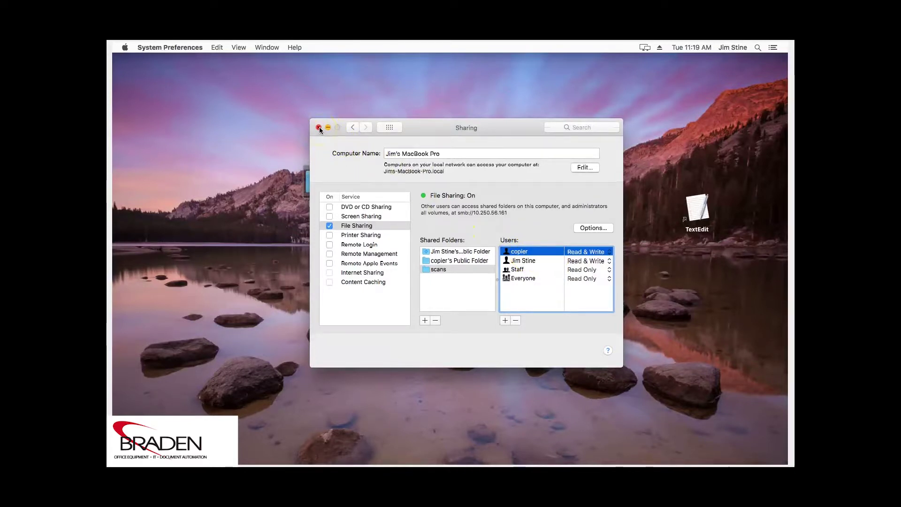
{"action": "left_click", "coordinate": [444, 270]}
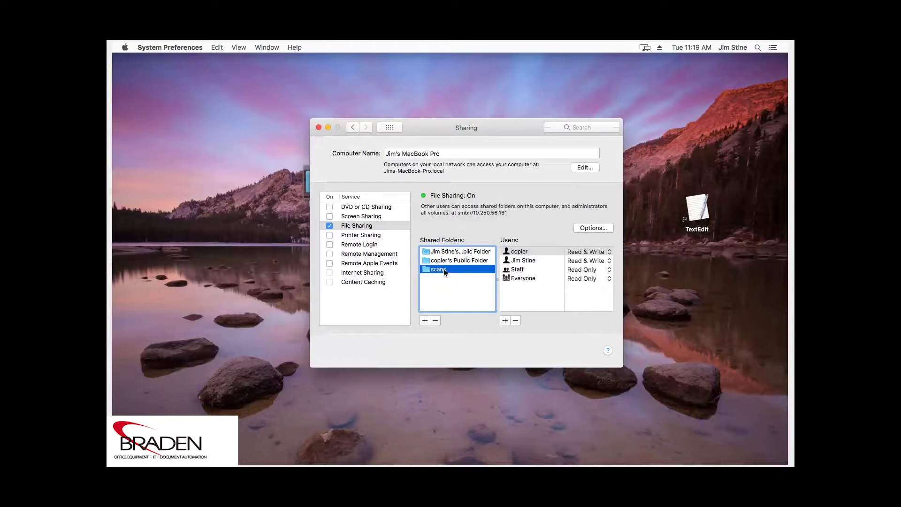
{"action": "right_click", "coordinate": [444, 269]}
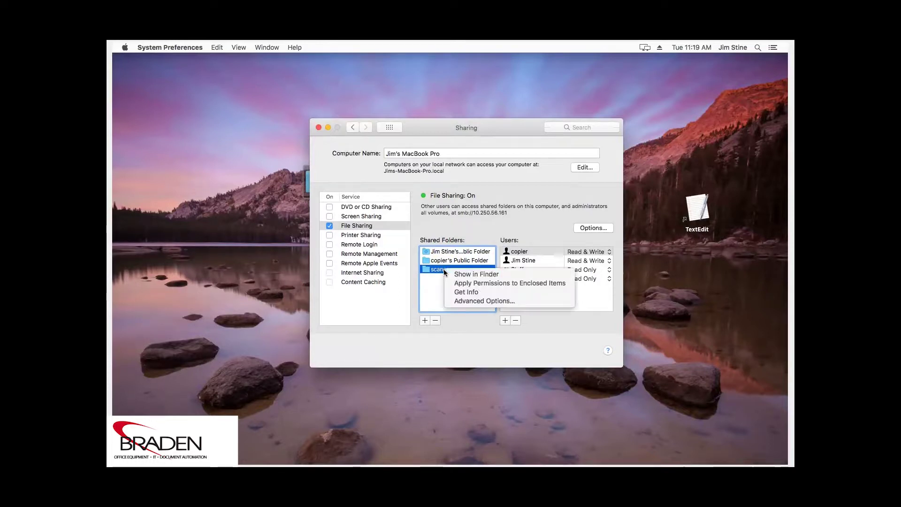
{"action": "left_click", "coordinate": [535, 283]}
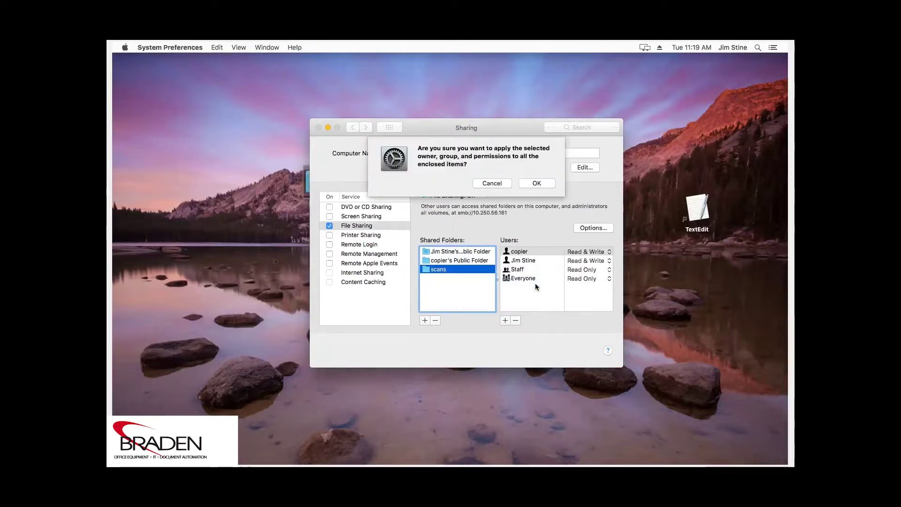
{"action": "left_click", "coordinate": [535, 183]}
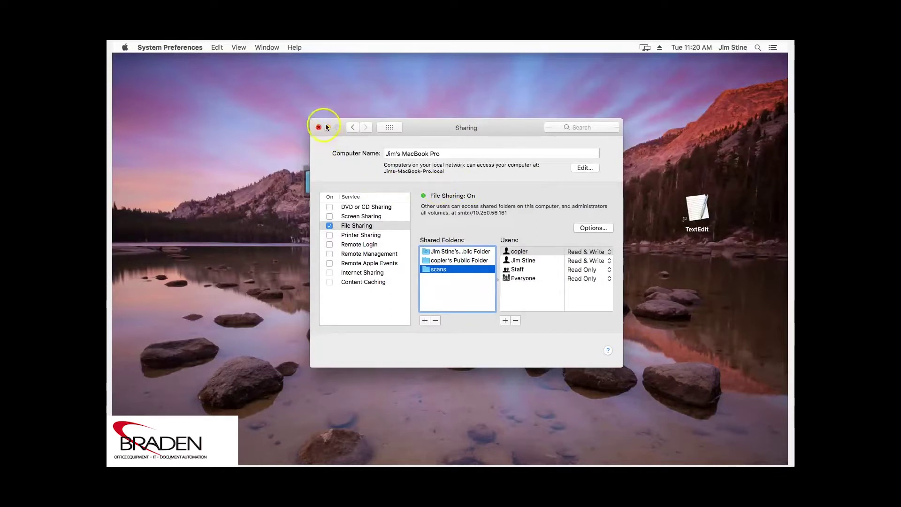
Close Sharing and load the bizhub C308 at 10.250.56.30 in a new Chrome tab.
{"action": "left_click", "coordinate": [318, 126]}
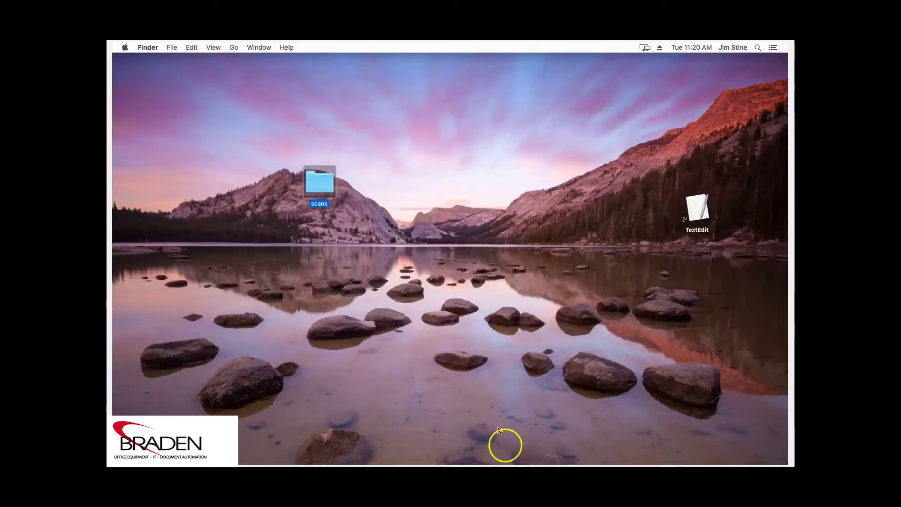
{"action": "mouse_move", "coordinate": [498, 462]}
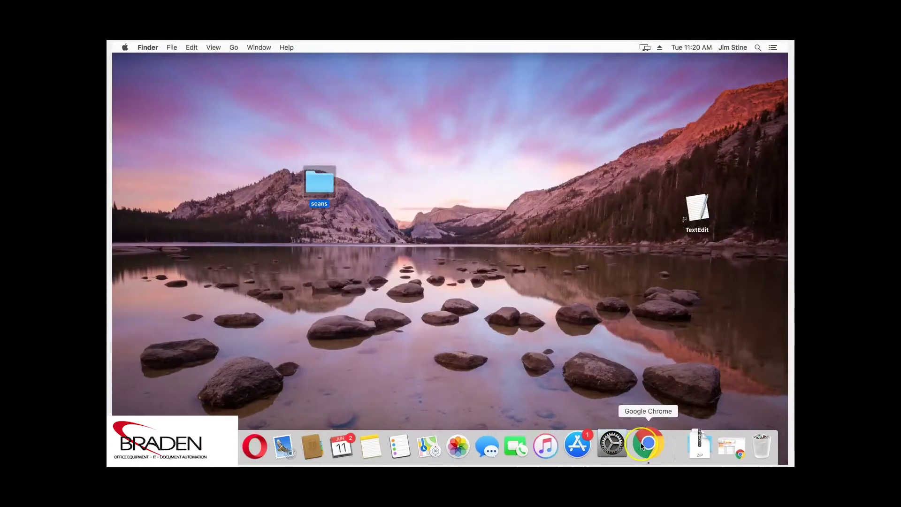
{"action": "left_click", "coordinate": [643, 446]}
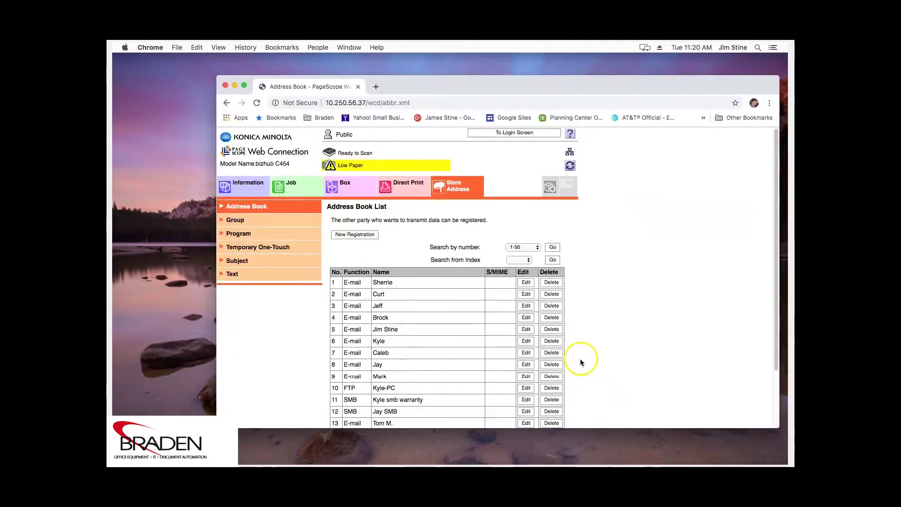
{"action": "left_click", "coordinate": [375, 88]}
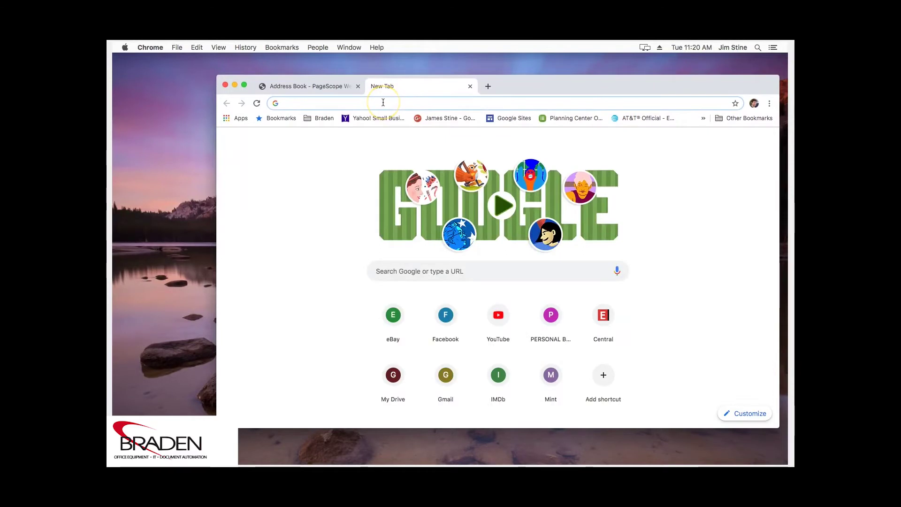
{"action": "type", "text": "1"}
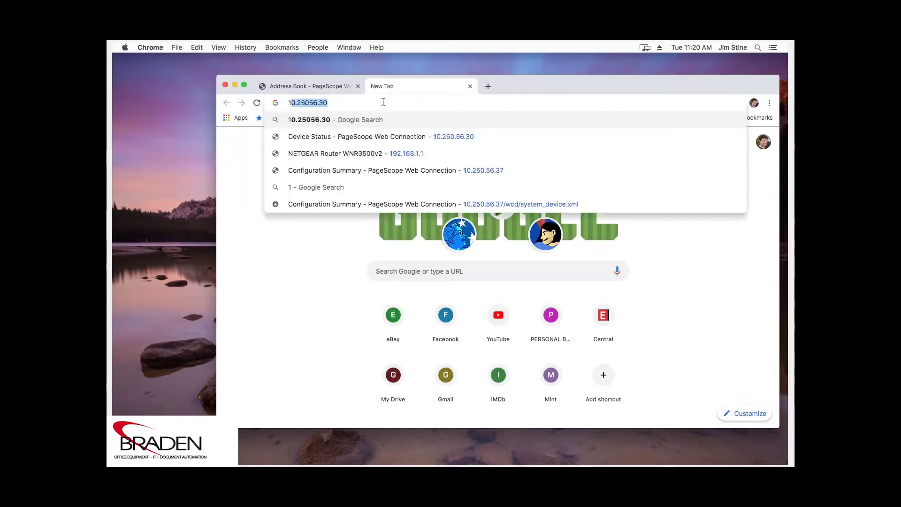
{"action": "type", "text": "0.25"}
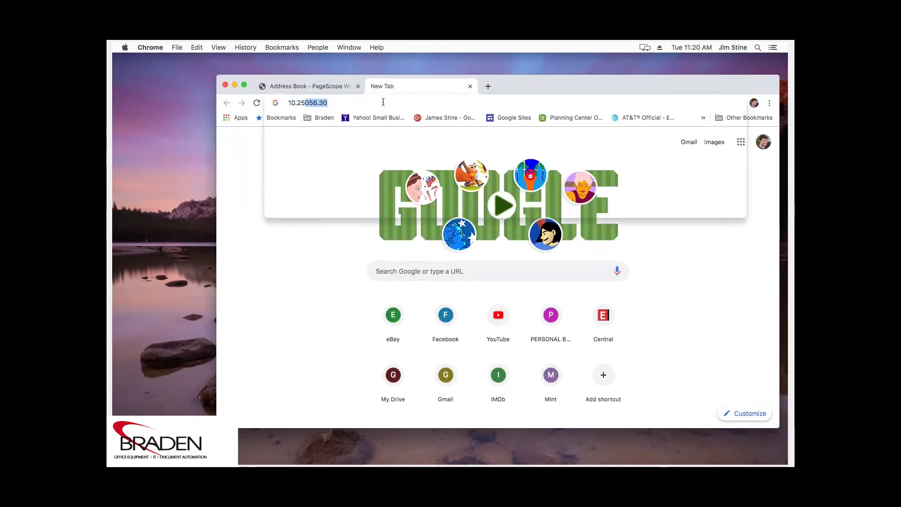
{"action": "type", "text": "0.56.30"}
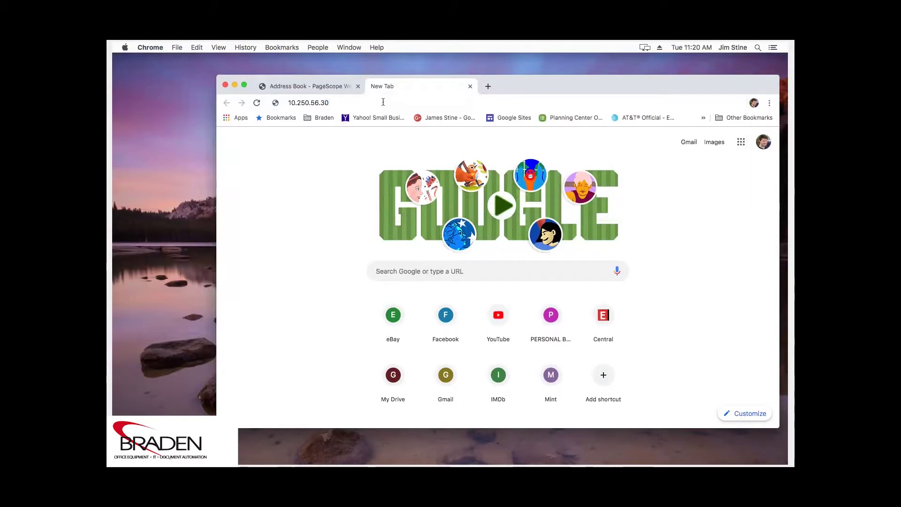
{"action": "key", "text": "Return"}
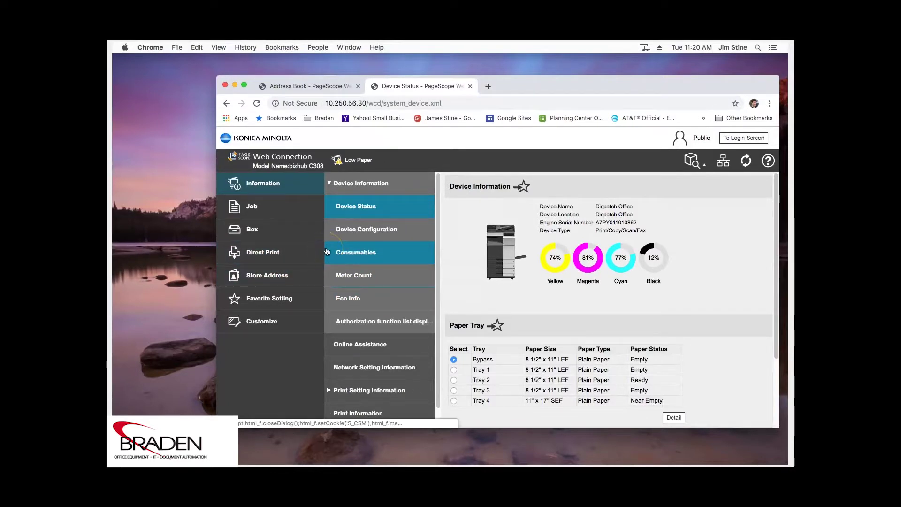
{"action": "left_click", "coordinate": [296, 85]}
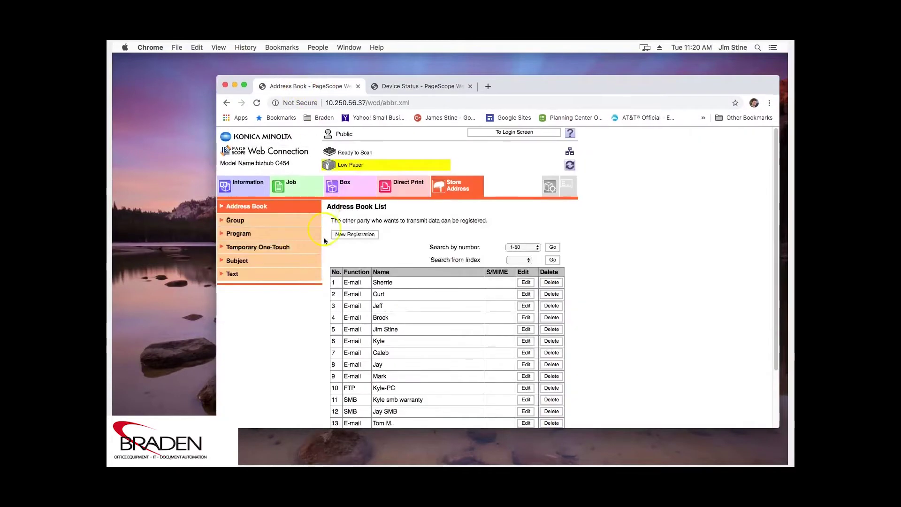
On the C308 tab, start a New Registration under Store Address.
{"action": "left_click", "coordinate": [391, 87]}
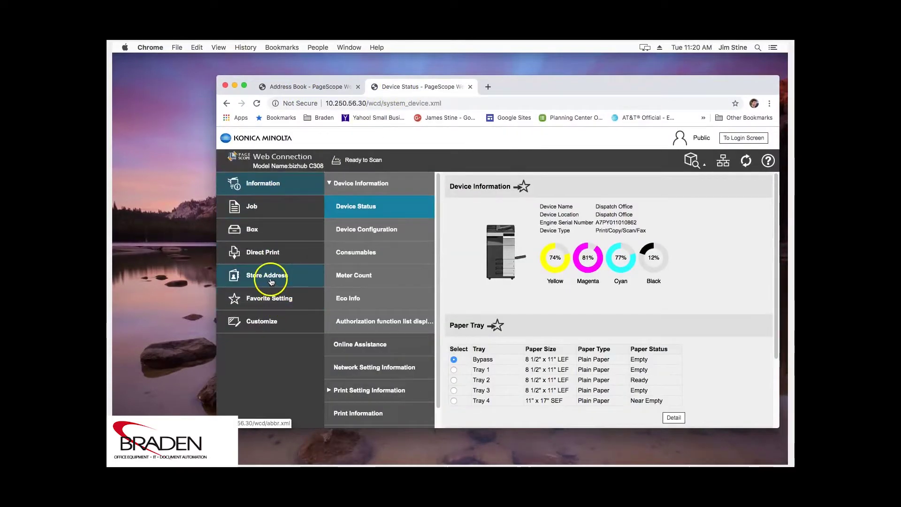
{"action": "left_click", "coordinate": [271, 282]}
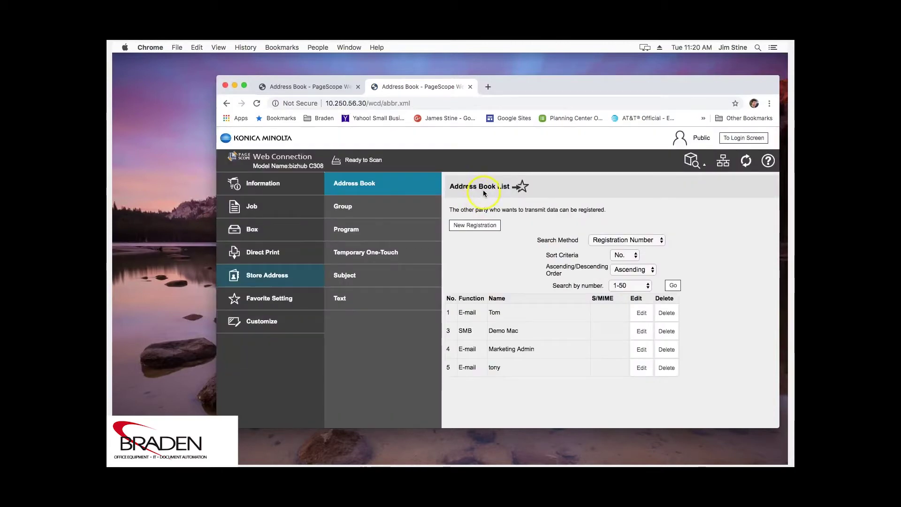
{"action": "left_click", "coordinate": [476, 227]}
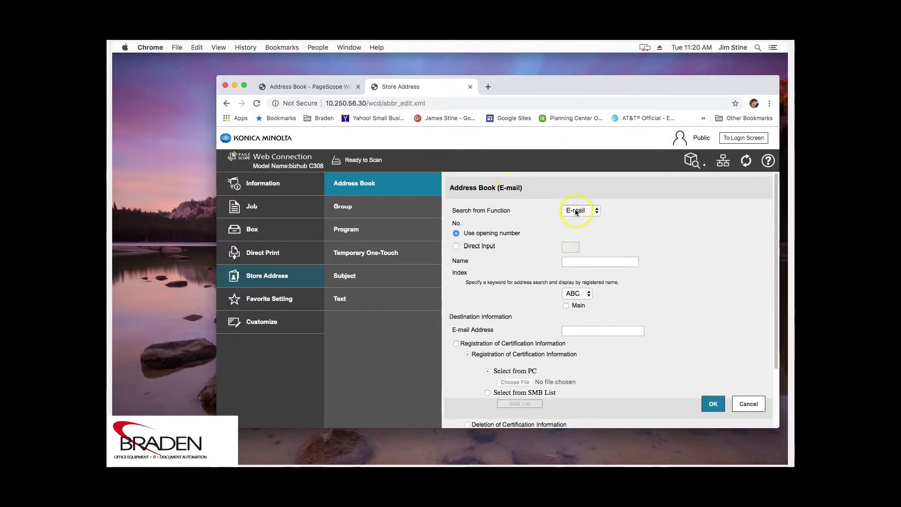
{"action": "left_click", "coordinate": [576, 212]}
Choose SMB, file the entry under index JKL as Main, and begin host address 10.250.56.161.
{"action": "left_click", "coordinate": [573, 228]}
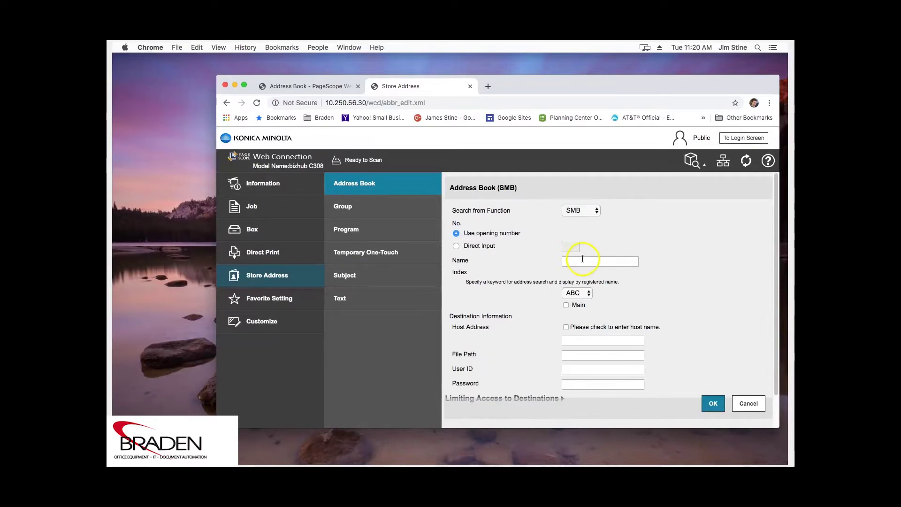
{"action": "left_click", "coordinate": [582, 259]}
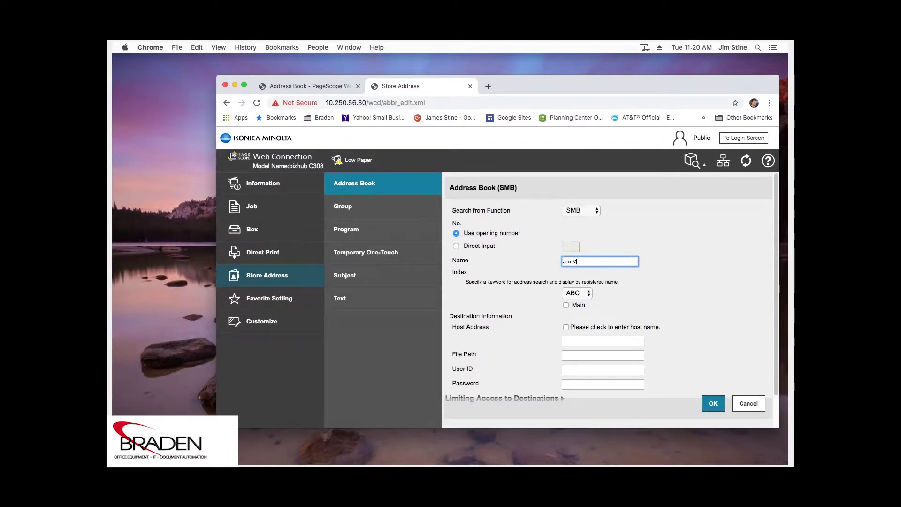
{"action": "left_click", "coordinate": [574, 293]}
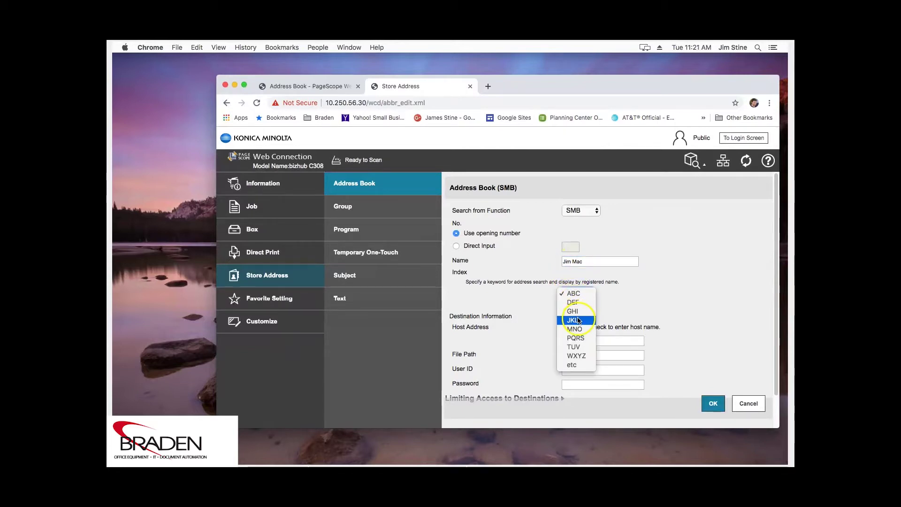
{"action": "left_click", "coordinate": [573, 320]}
{"action": "left_click", "coordinate": [566, 305]}
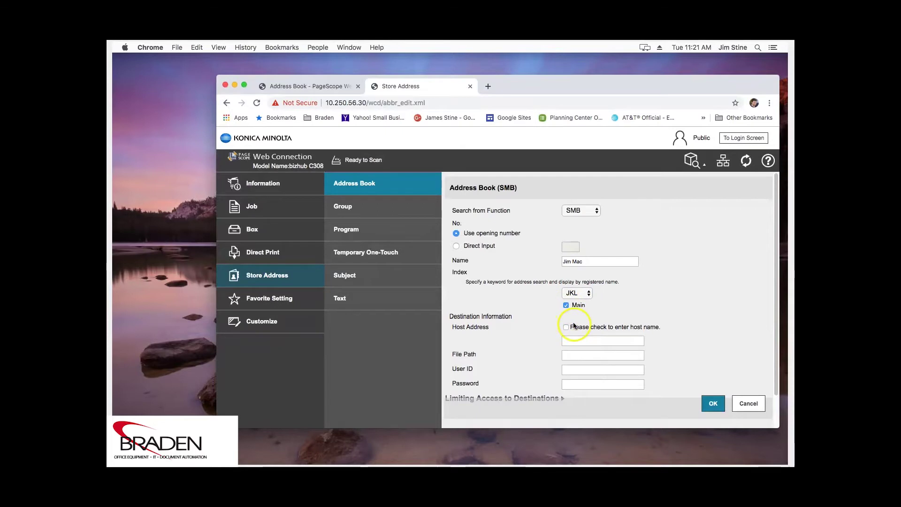
{"action": "left_click", "coordinate": [578, 341]}
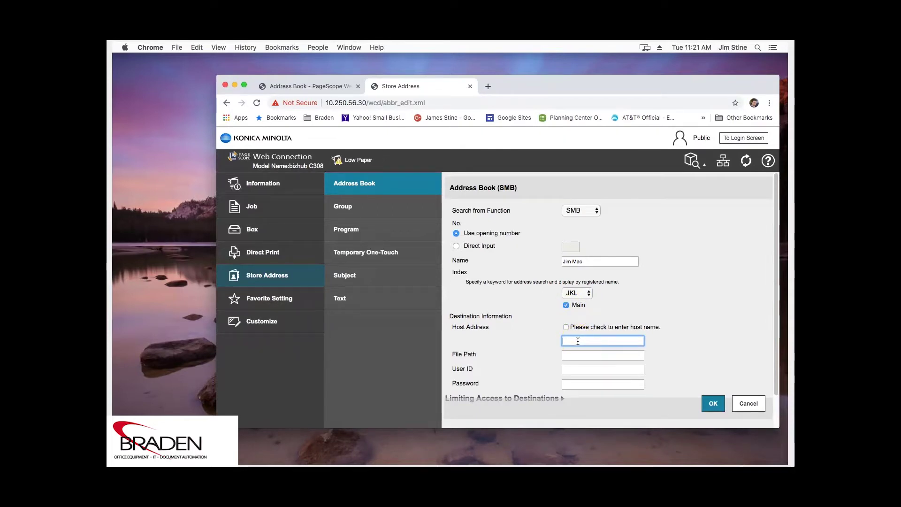
{"action": "type", "text": "10.2"}
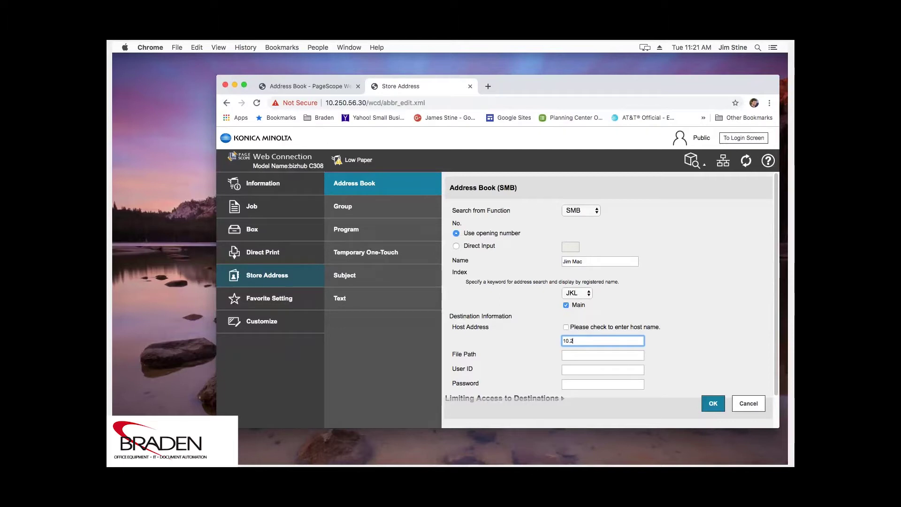
{"action": "type", "text": "50.56.161"}
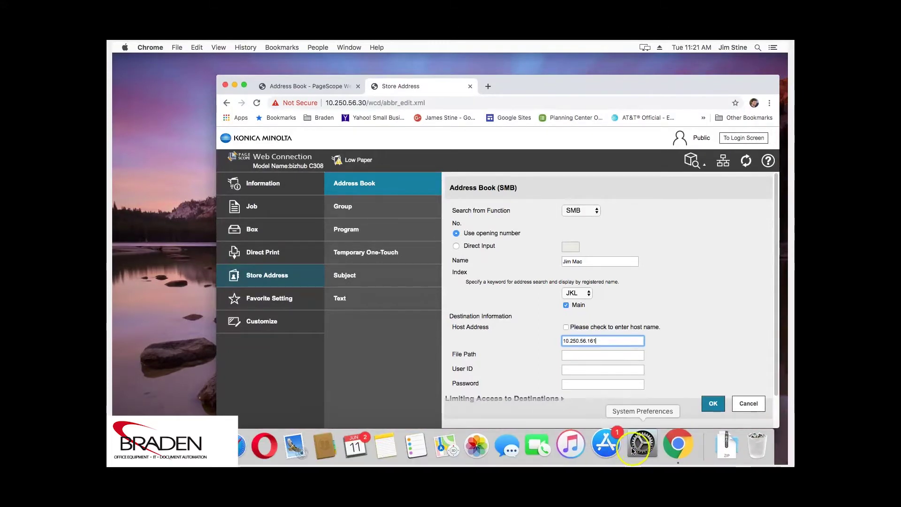
{"action": "left_click", "coordinate": [633, 448]}
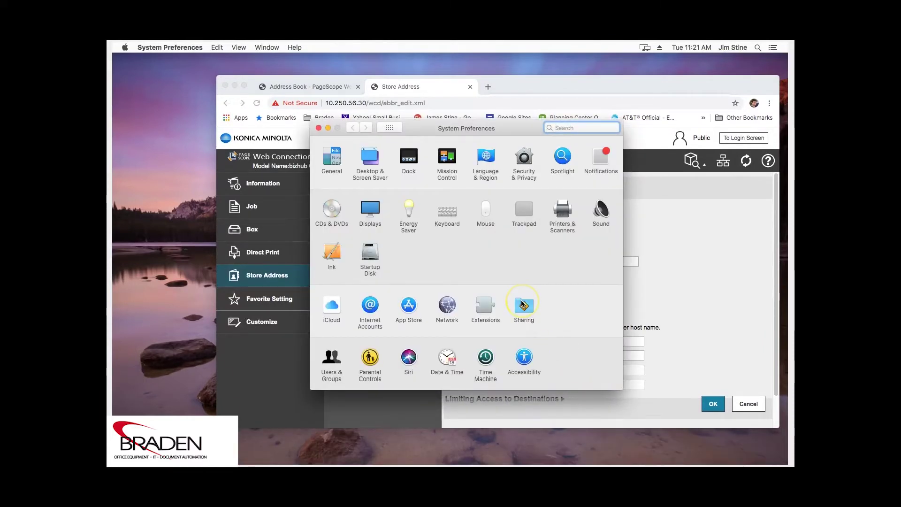
{"action": "left_click", "coordinate": [522, 304]}
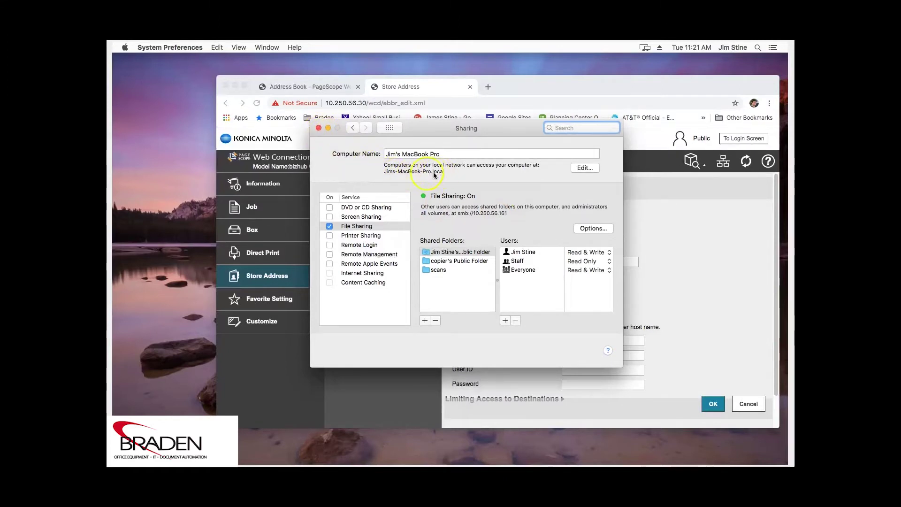
{"action": "left_click", "coordinate": [319, 129]}
{"action": "left_click", "coordinate": [584, 341]}
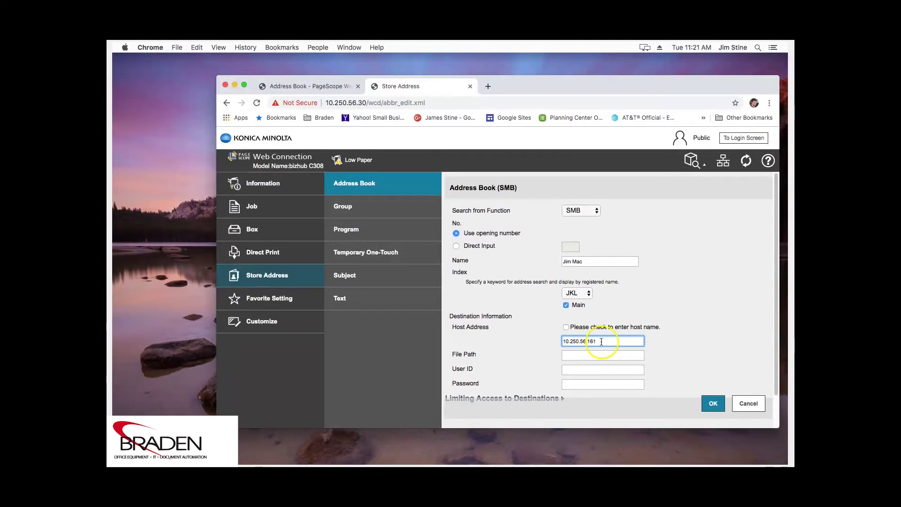
Register address book entry 2 with file path scans, user ID copier and the account password.
{"action": "left_click", "coordinate": [577, 356]}
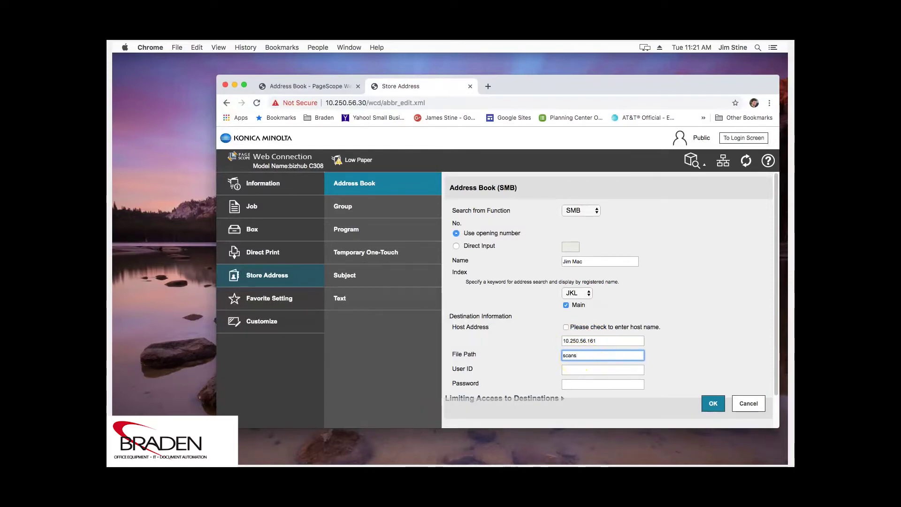
{"action": "left_click", "coordinate": [585, 372]}
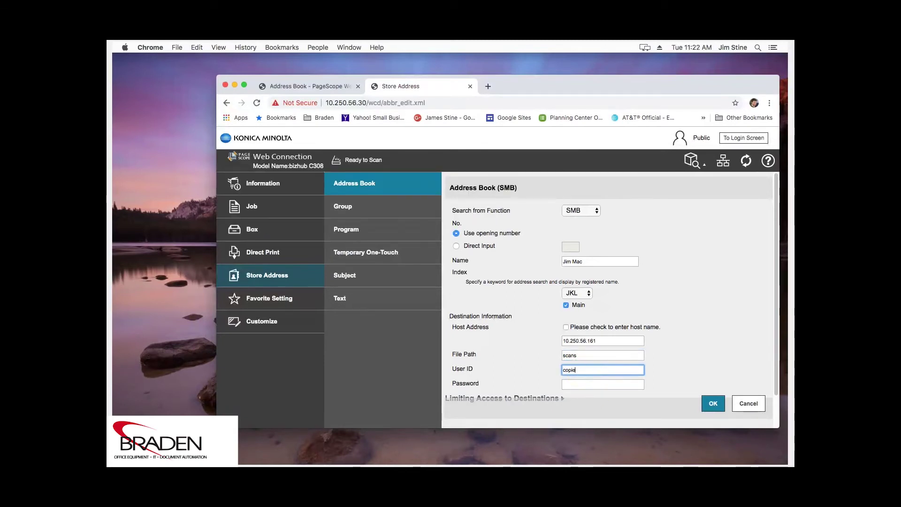
{"action": "type", "text": "copier"}
{"action": "key", "text": "Tab"}
{"action": "type", "text": "••"}
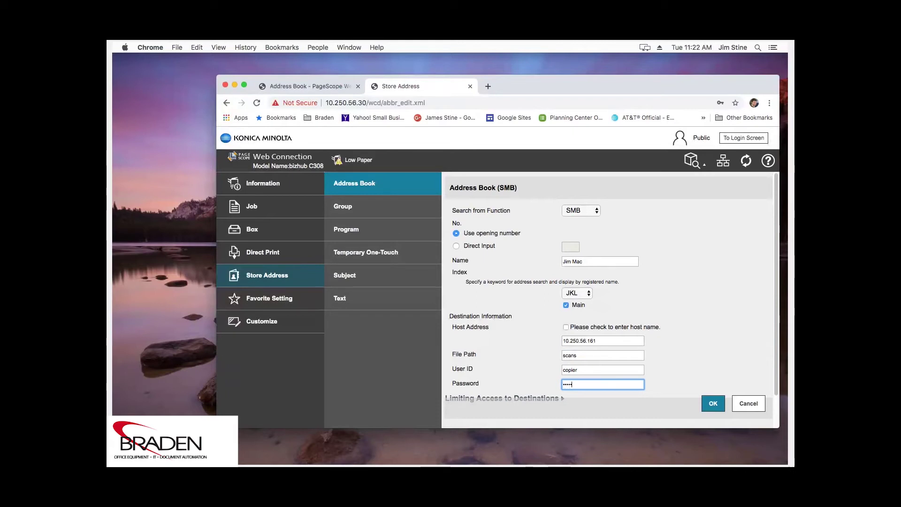
{"action": "left_click", "coordinate": [713, 403]}
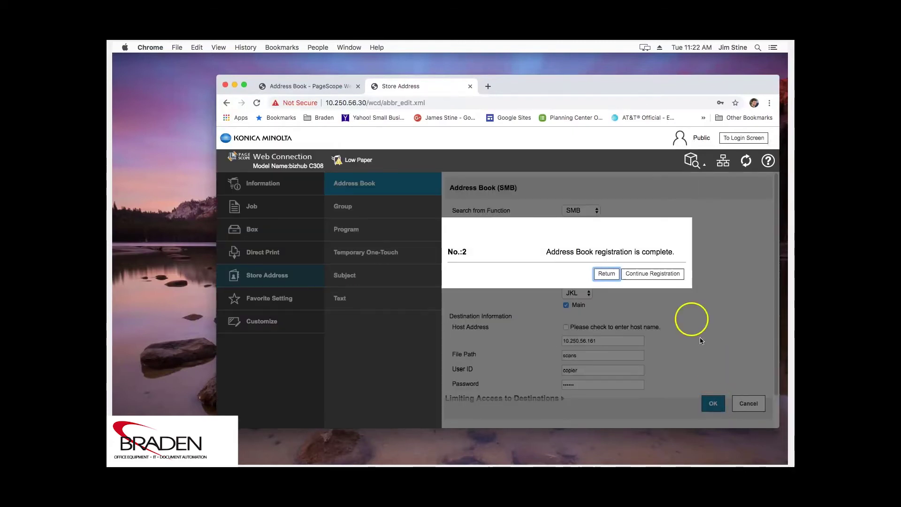
Return to the Address Book List showing the new SMB entry and minimise Chrome.
{"action": "left_click", "coordinate": [631, 276]}
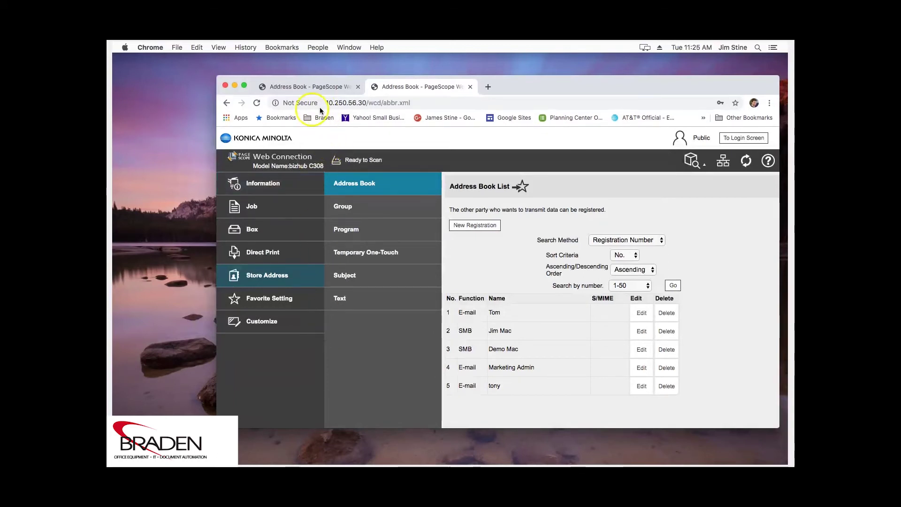
{"action": "left_click", "coordinate": [235, 86]}
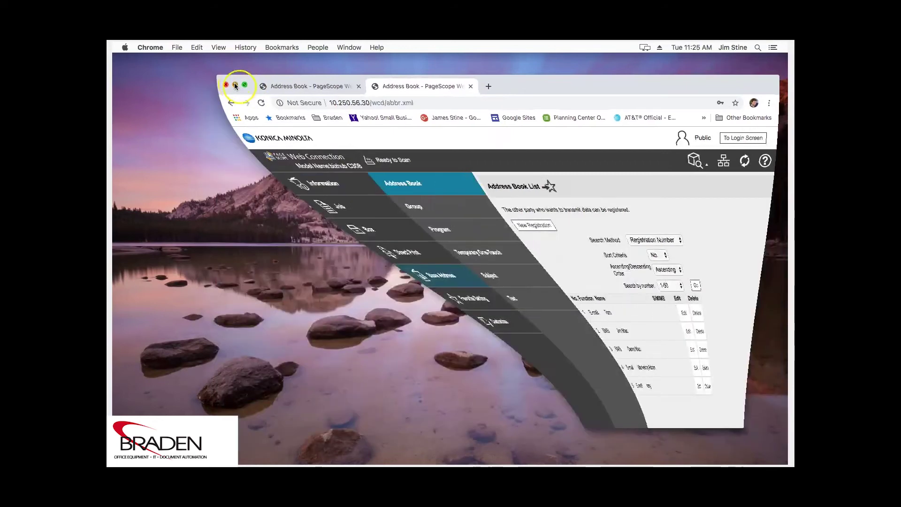
Open the scans folder, try opening S Dispatch 19061111500.pdf, and dismiss the permission error.
{"action": "double_click", "coordinate": [310, 177]}
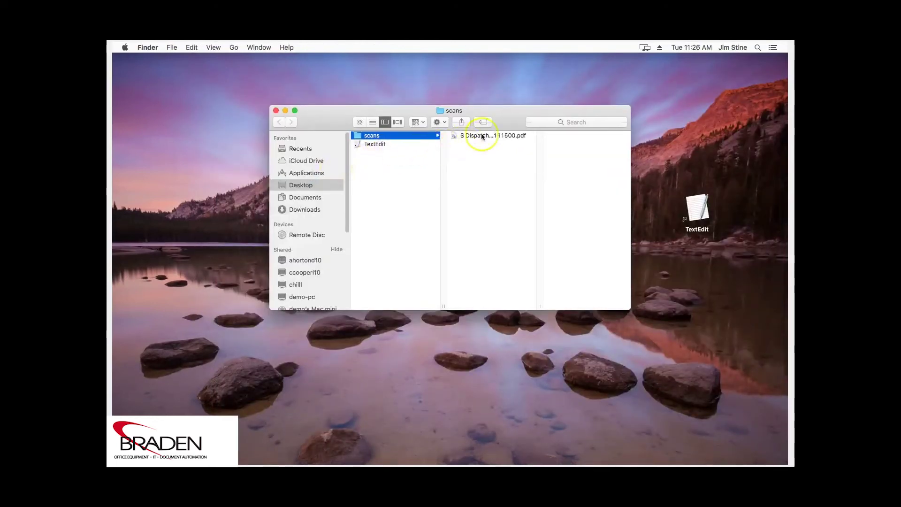
{"action": "double_click", "coordinate": [482, 137]}
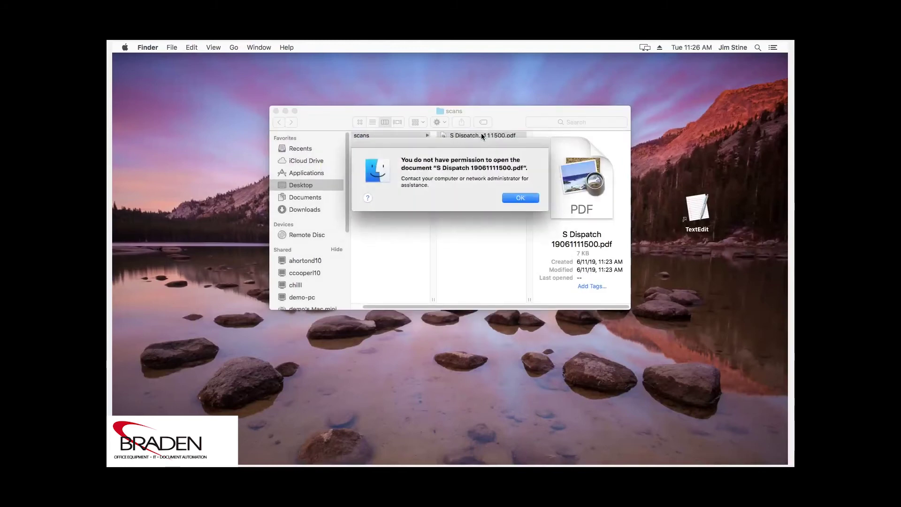
{"action": "left_click", "coordinate": [518, 199]}
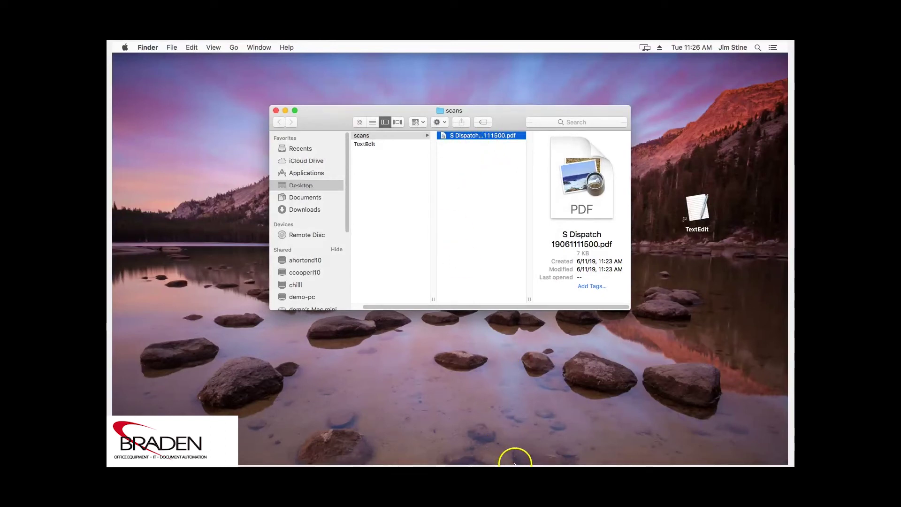
In Sharing preferences, apply the scans folder's permissions to all its enclosed items.
{"action": "mouse_move", "coordinate": [515, 463]}
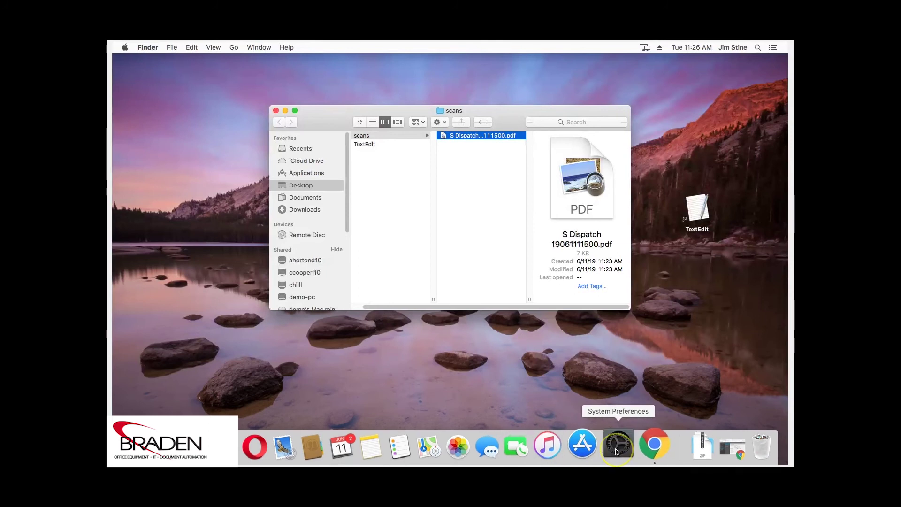
{"action": "left_click", "coordinate": [616, 448]}
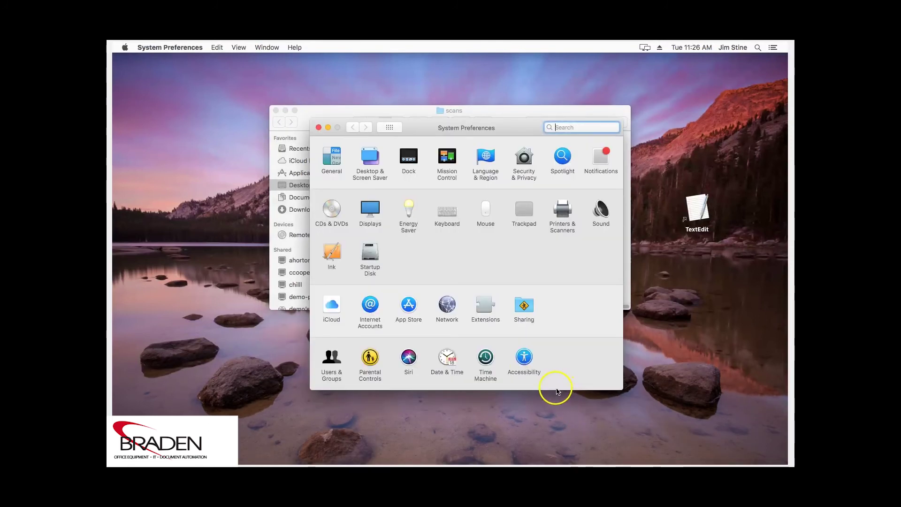
{"action": "left_click", "coordinate": [525, 309]}
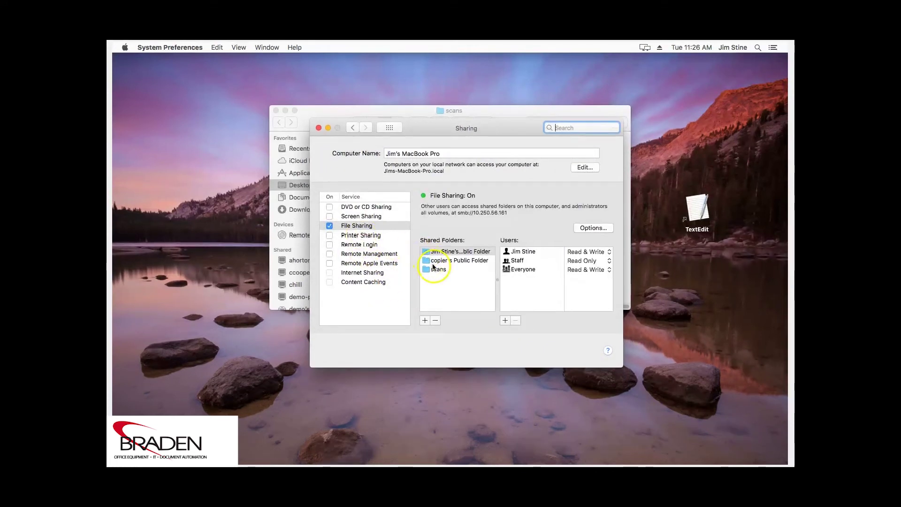
{"action": "left_click", "coordinate": [435, 270]}
{"action": "right_click", "coordinate": [435, 270]}
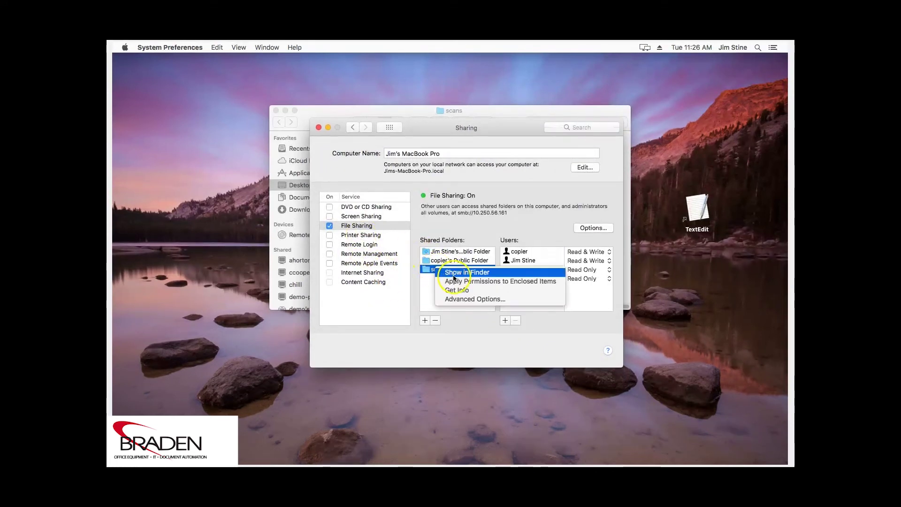
{"action": "left_click", "coordinate": [458, 280]}
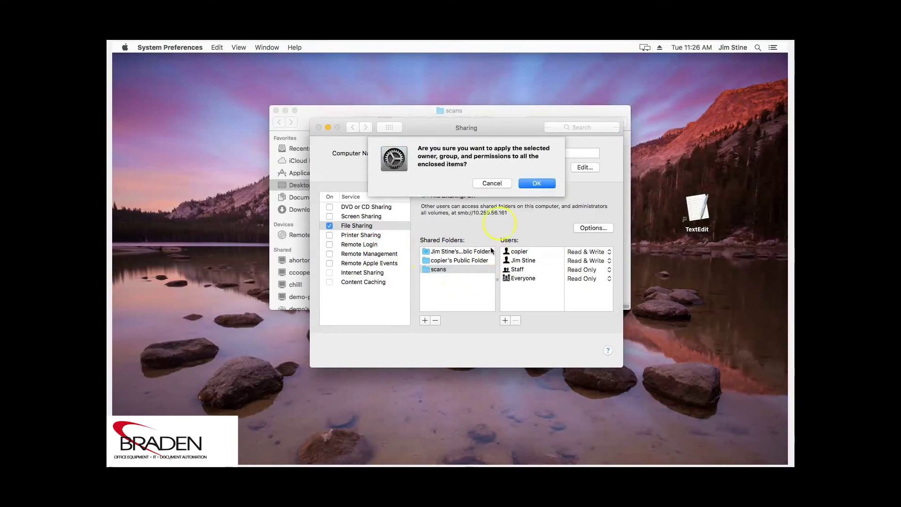
{"action": "left_click", "coordinate": [536, 183]}
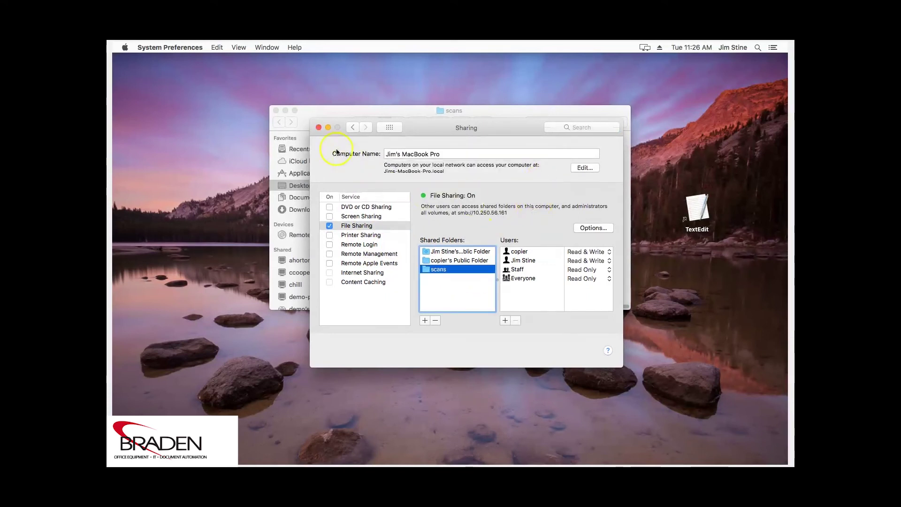
Close Sharing and open S Dispatch 19061111500.pdf in Preview to show the Test page.
{"action": "left_click", "coordinate": [318, 127]}
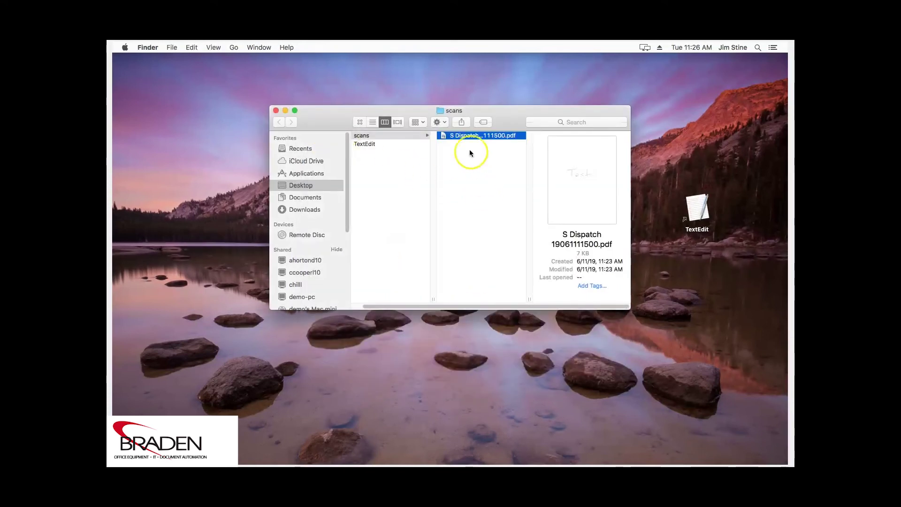
{"action": "double_click", "coordinate": [466, 136]}
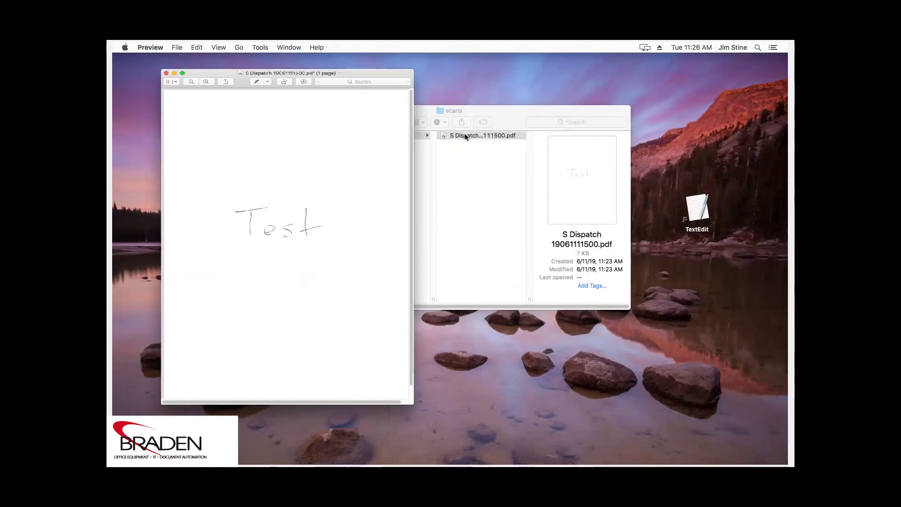